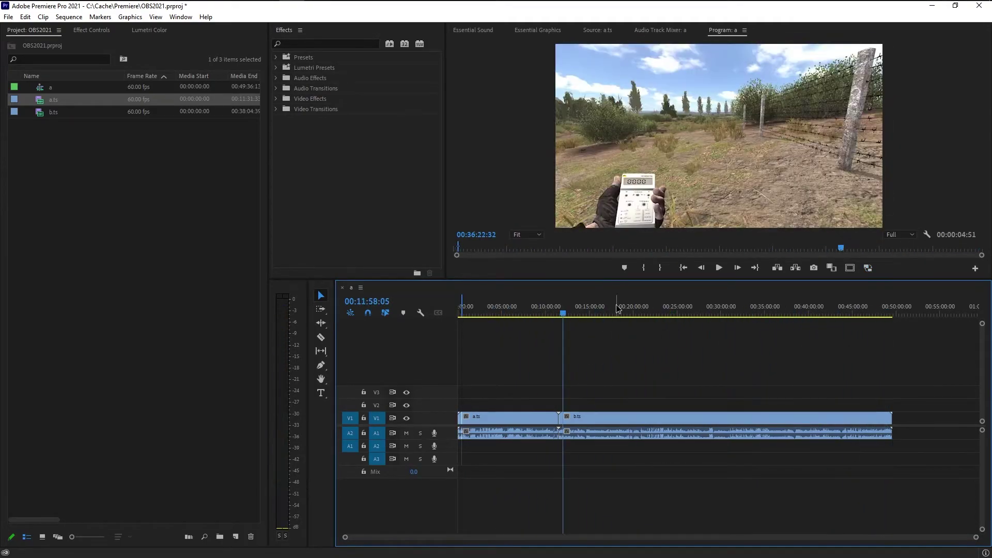
Jump the playhead to later points in the sequence to check how quickly the preview responds.
left_click(616, 310)
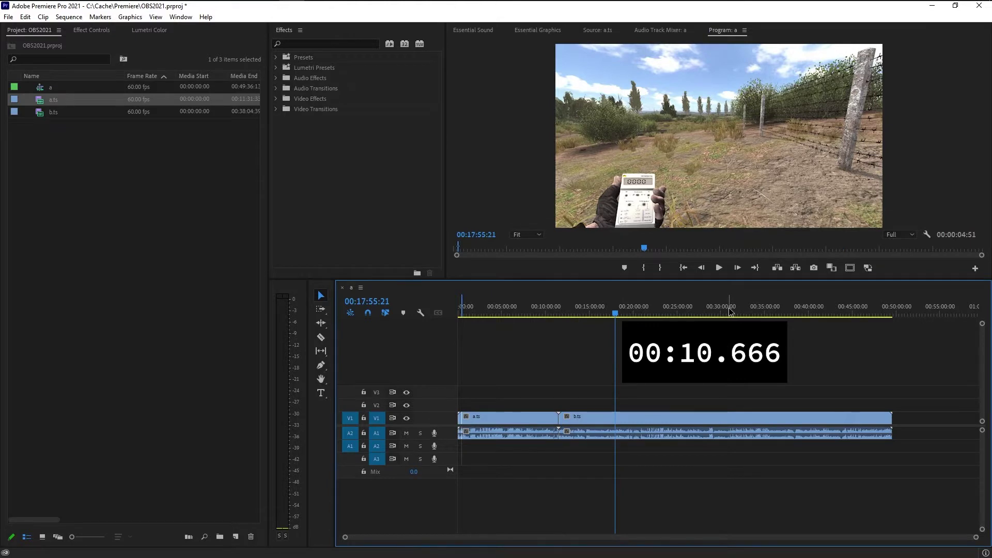
left_click(684, 309)
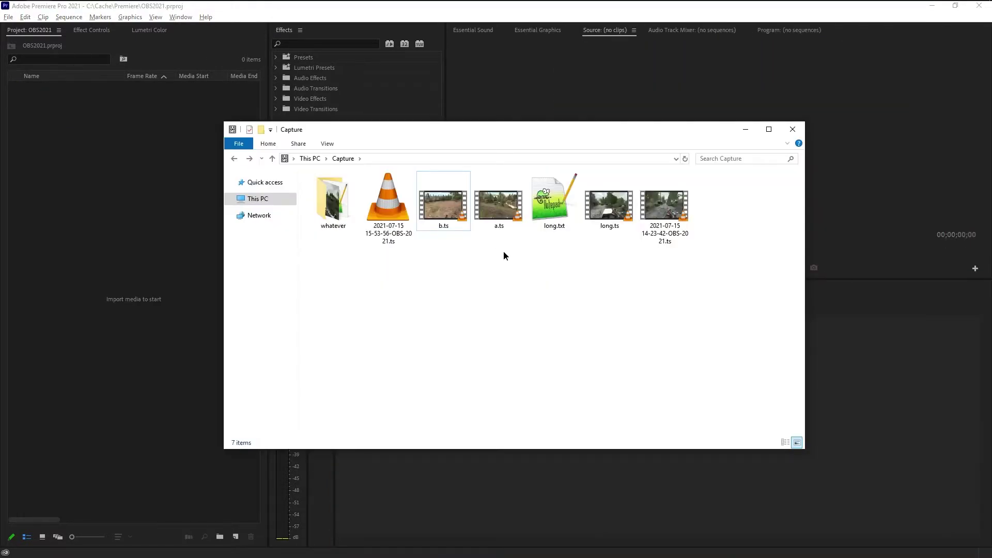
Import a.ts and b.ts from the Capture folder and create a new sequence from both clips.
left_click_drag(504, 251, 124, 212)
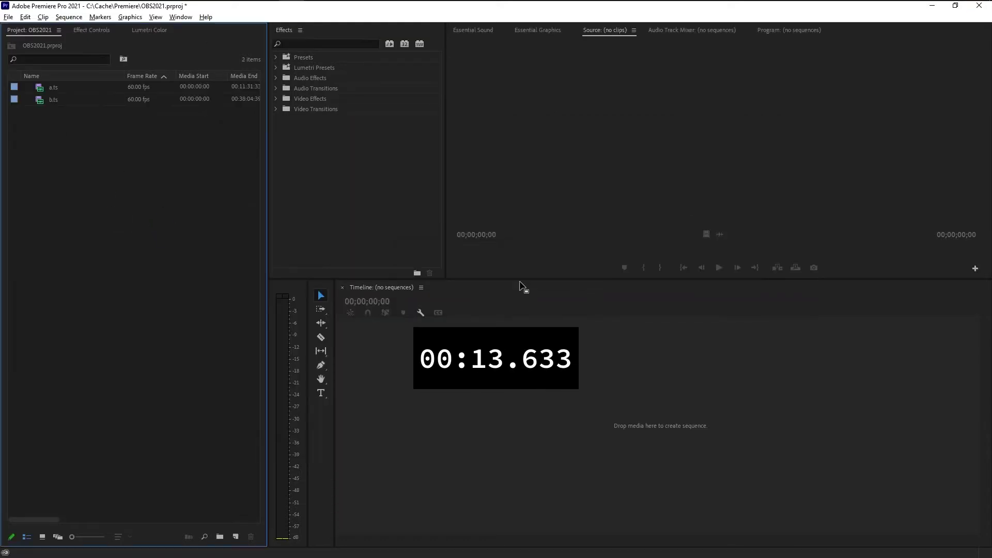
left_click(55, 91)
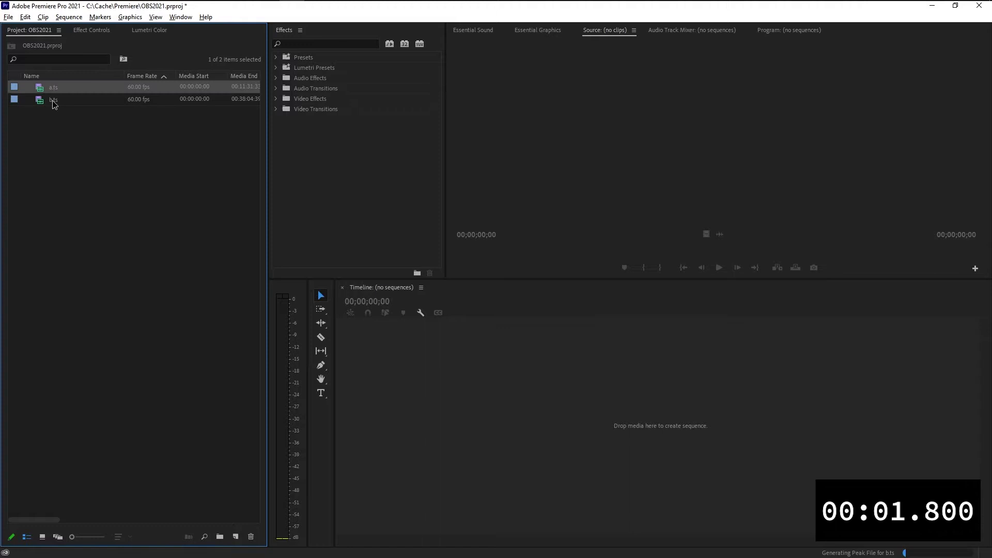
left_click(54, 101, "shift")
right_click(54, 89)
left_click(122, 222)
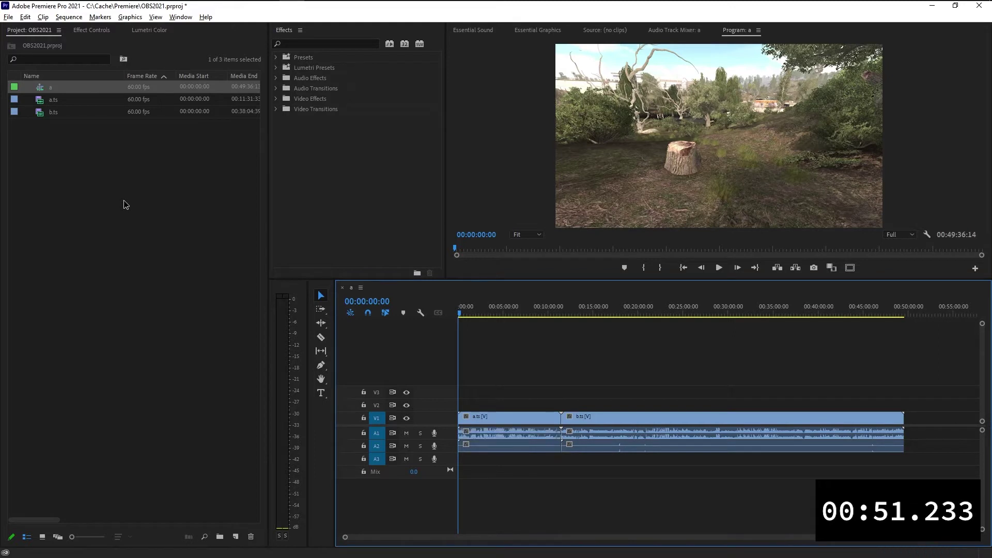
Select the source clips a.ts and b.ts in the project and open the Create Proxies settings for them.
left_click(53, 100)
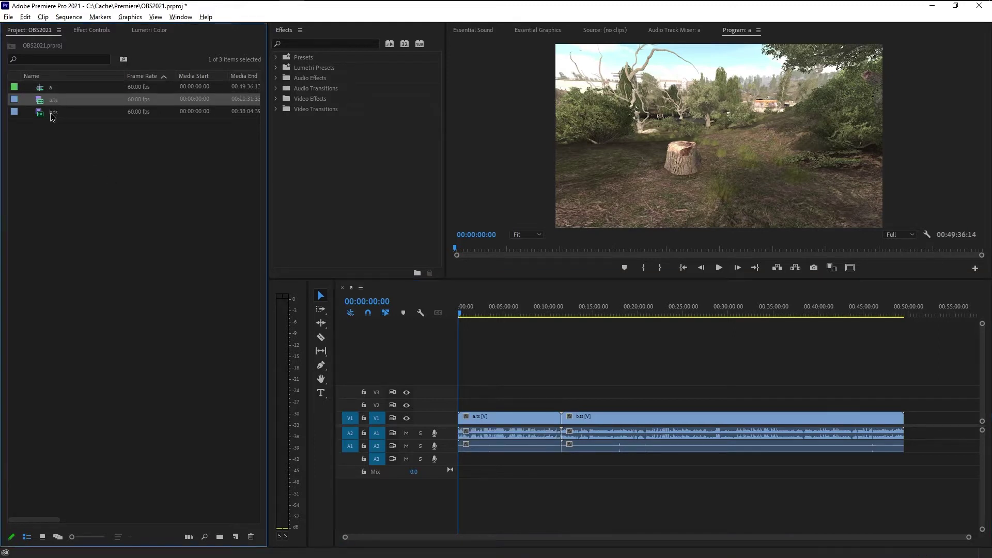
left_click(53, 114, "shift")
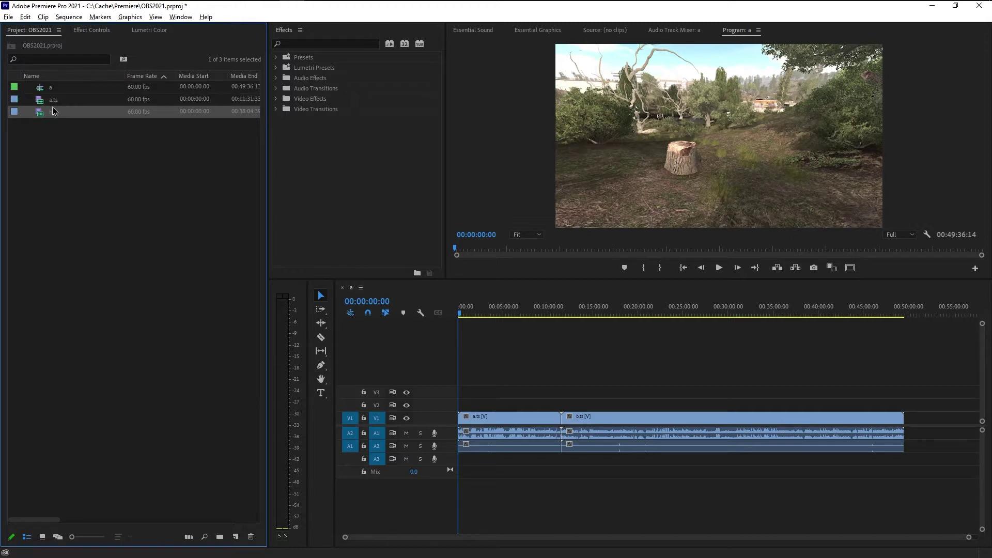
left_click(56, 100, "ctrl")
left_click(56, 100, "ctrl")
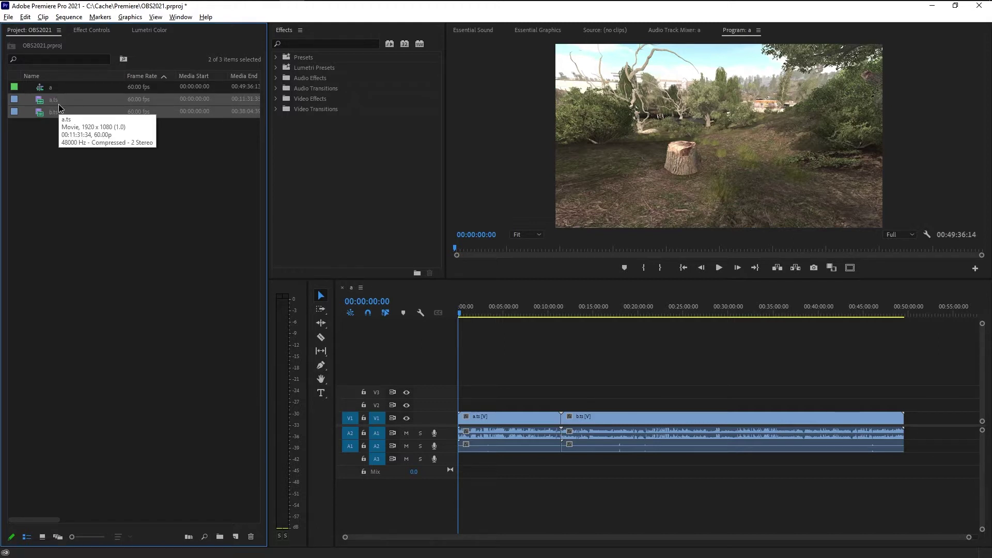
right_click(60, 104)
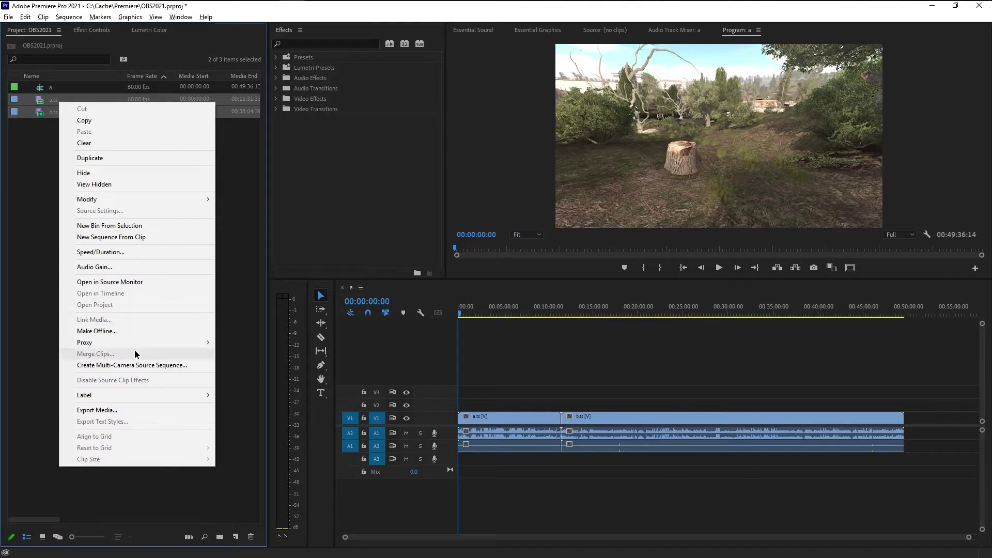
mouse_move(139, 343)
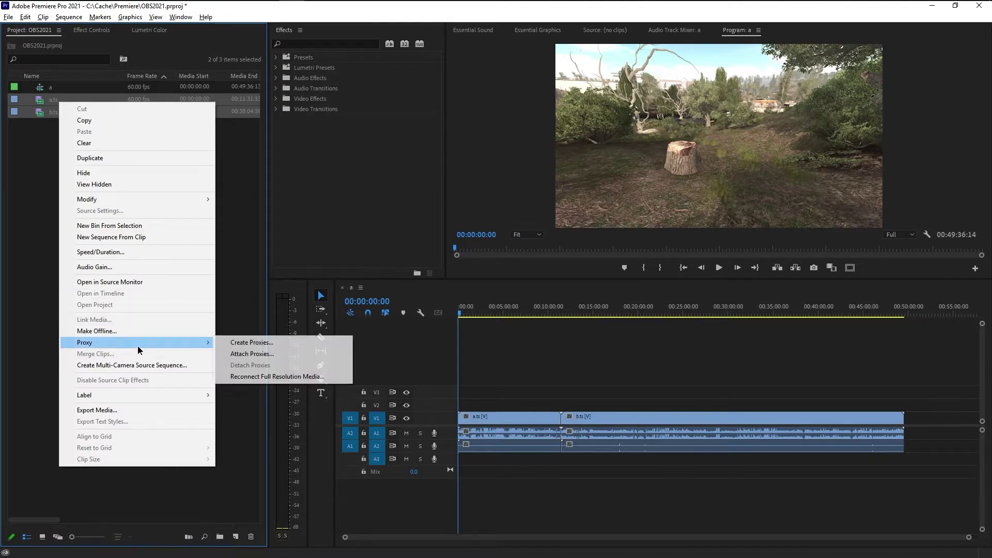
left_click(252, 343)
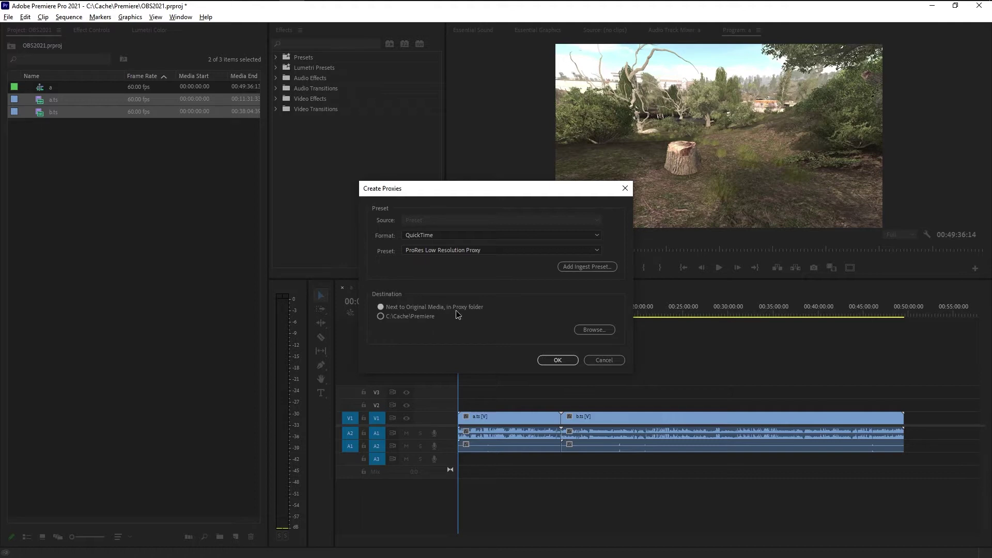
Create QuickTime proxies with the ProRes Low Resolution Proxy preset, stored next to the original media in the Proxy folder.
left_click(425, 317)
left_click(451, 254)
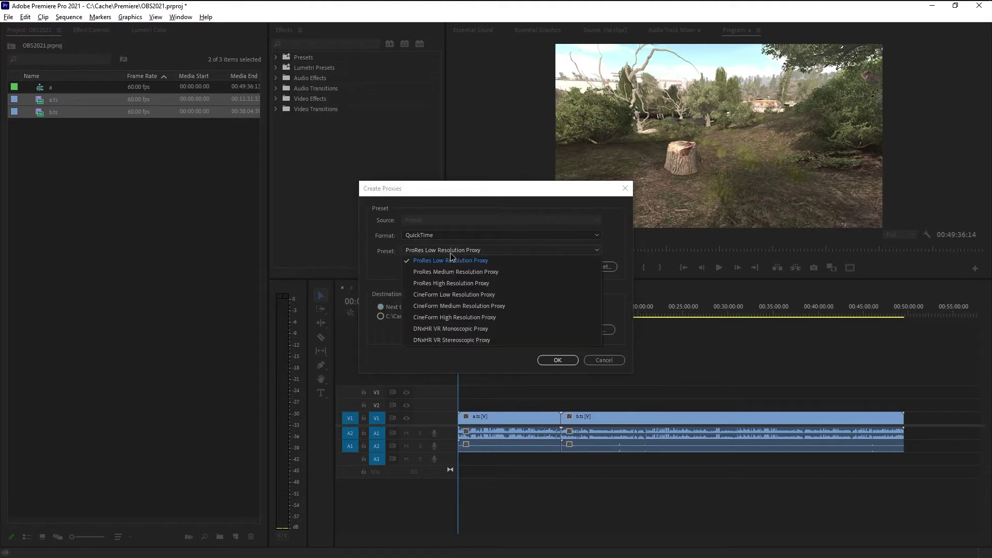
left_click(494, 251)
left_click(483, 251)
left_click(480, 263)
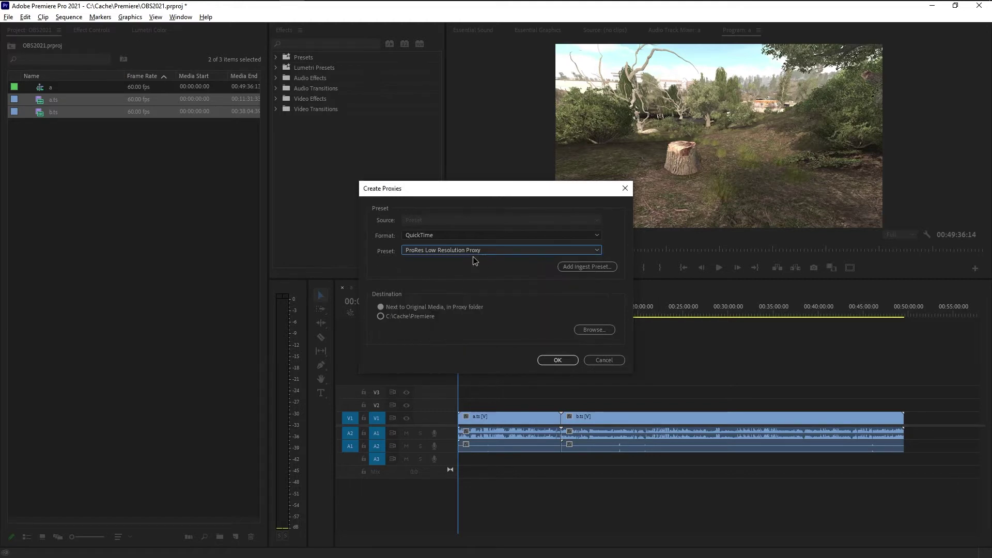
left_click(470, 253)
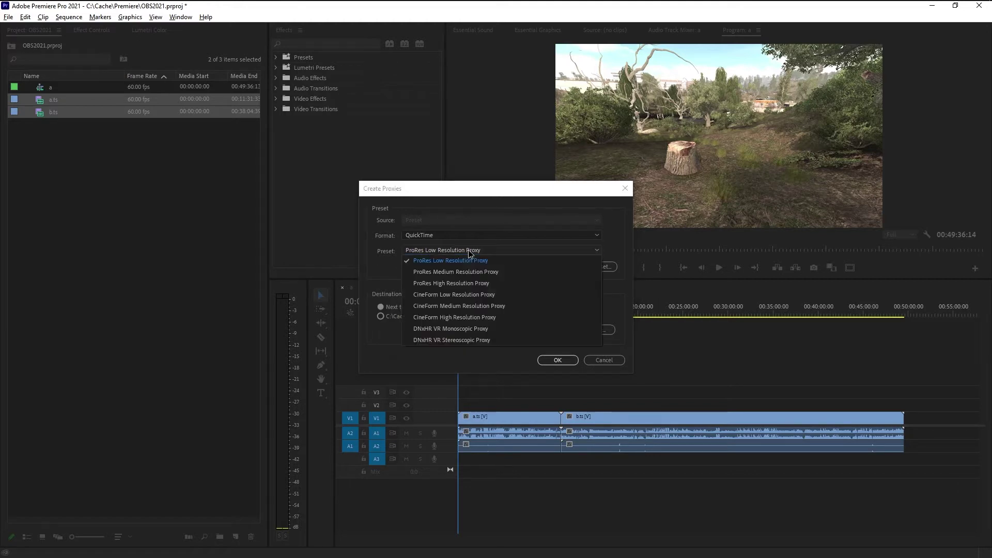
left_click(467, 249)
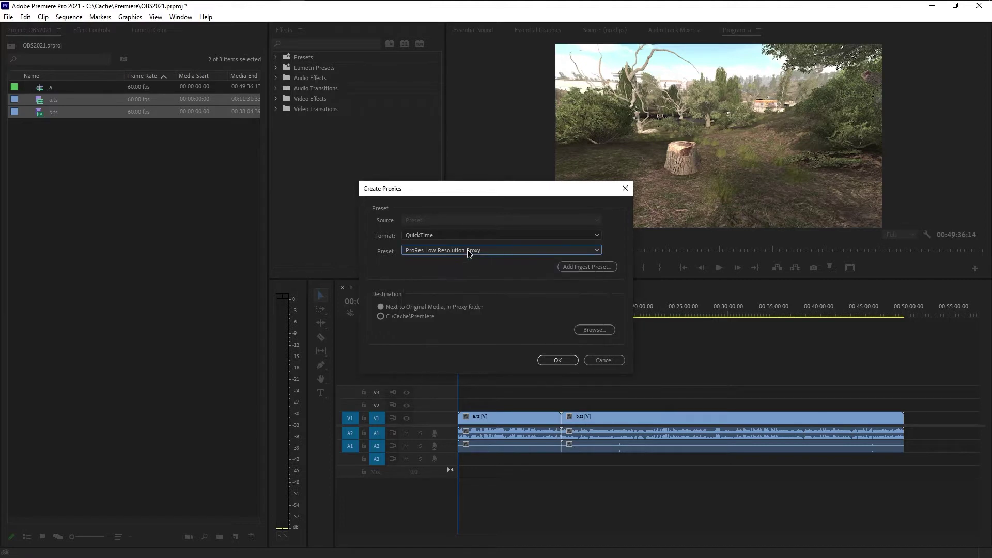
left_click(460, 234)
left_click(445, 251)
left_click(552, 361)
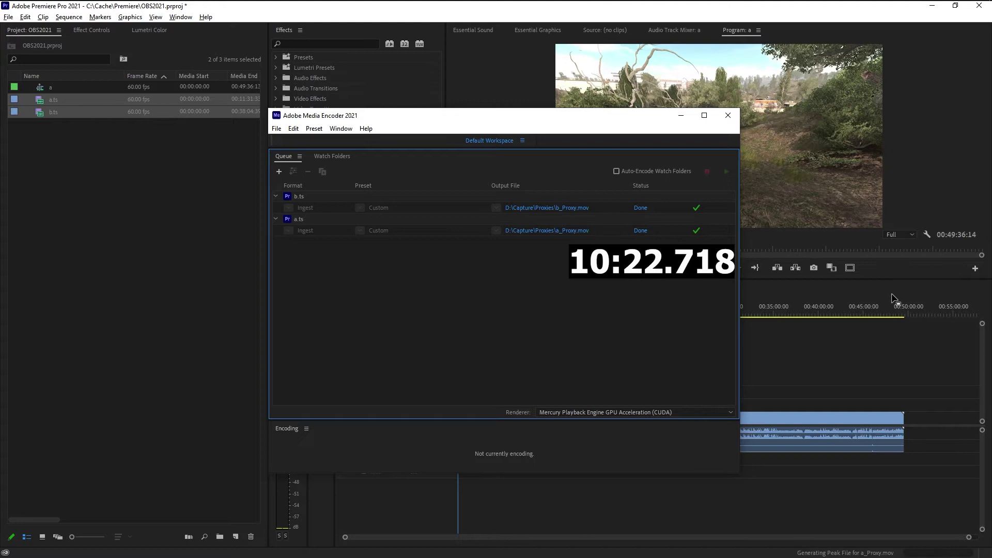
Unlink the sequence clips and delete their second audio track's clips from the timeline.
left_click(892, 298)
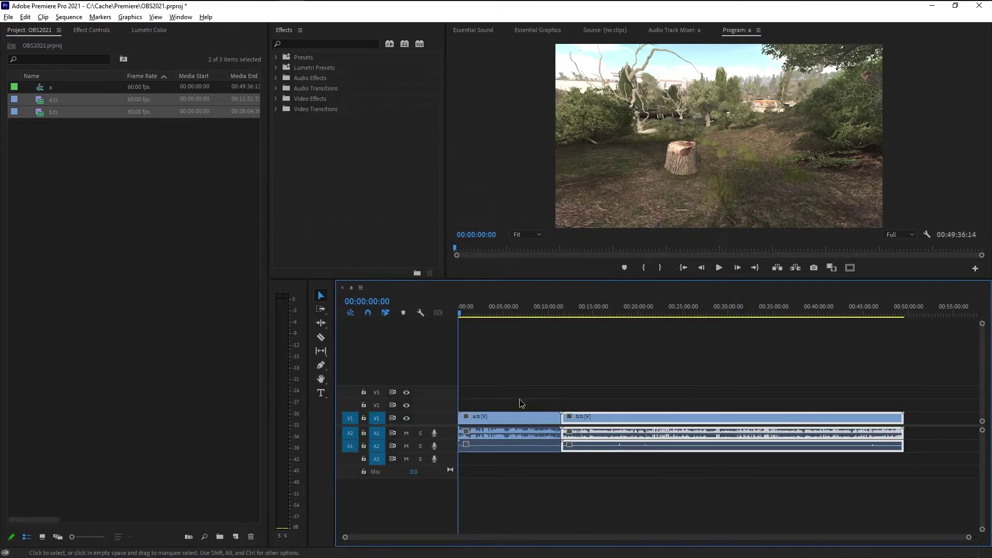
key("ctrl+l")
left_click_drag(627, 481, 546, 448)
key("Delete")
Seek to several points in the sequence, scrub near 31 minutes, and examine the picture in an enlarged Program monitor.
left_click(497, 312)
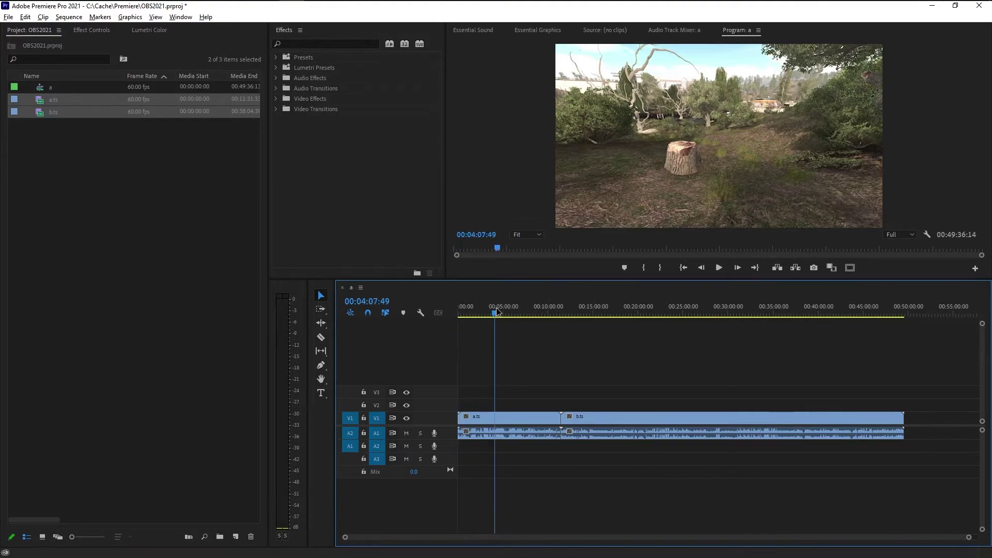
left_click(610, 312)
left_click(731, 314)
left_click_drag(733, 314, 739, 333)
key("space")
key("grave")
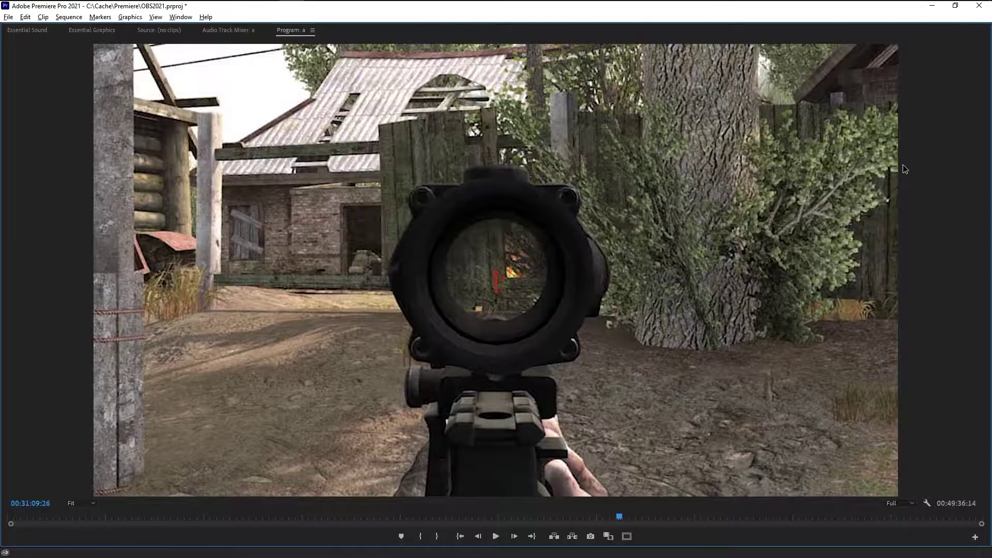
key("grave")
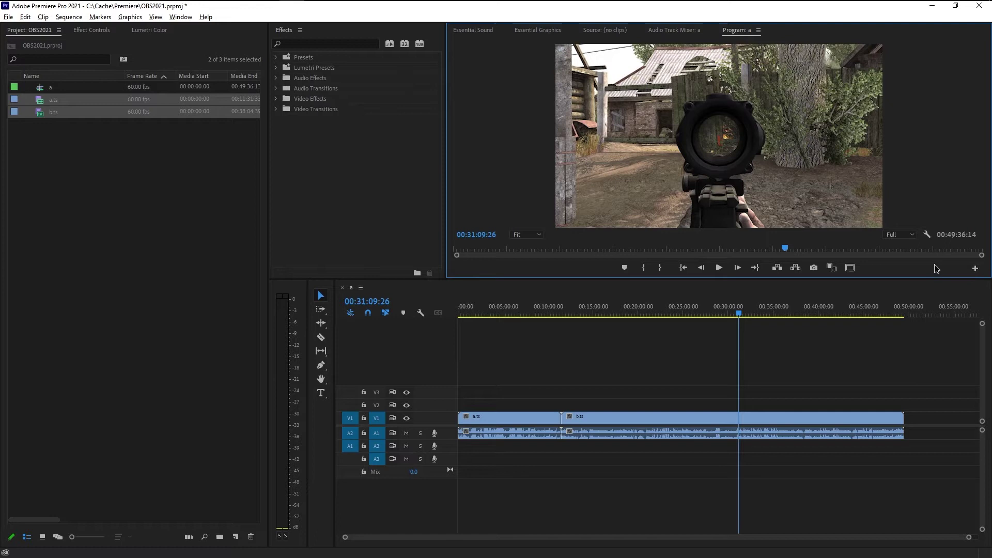
Add the Toggle Proxies control to the Program monitor's transport controls.
left_click(975, 268)
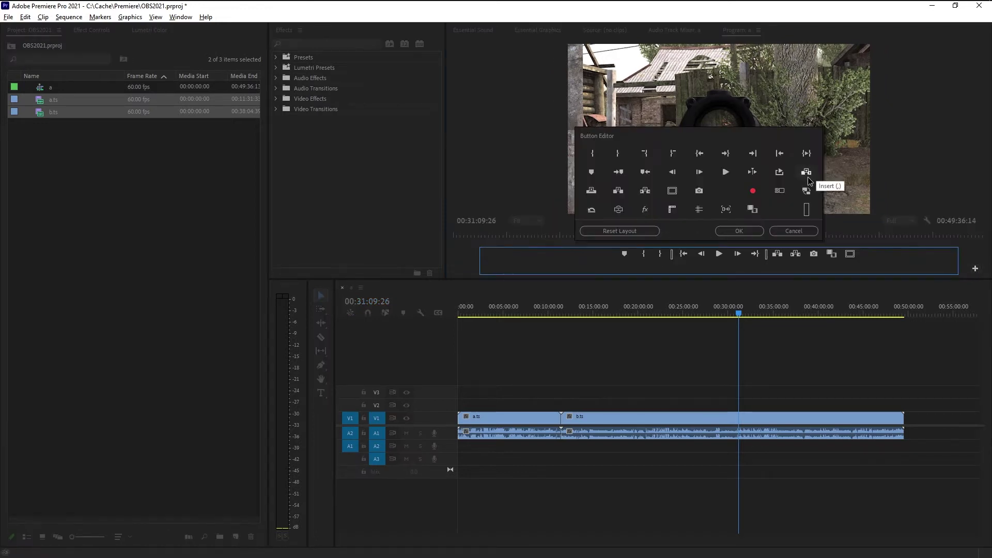
left_click_drag(806, 192, 869, 255)
left_click(751, 234)
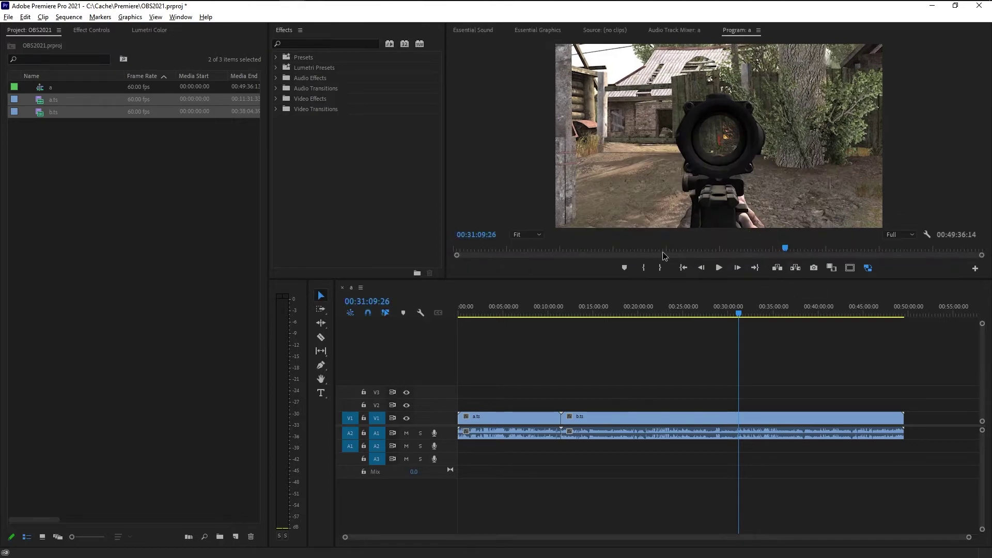
View a.ts in the Source monitor at about 00:07:39 and add the Toggle Proxies control to that monitor.
left_click(594, 31)
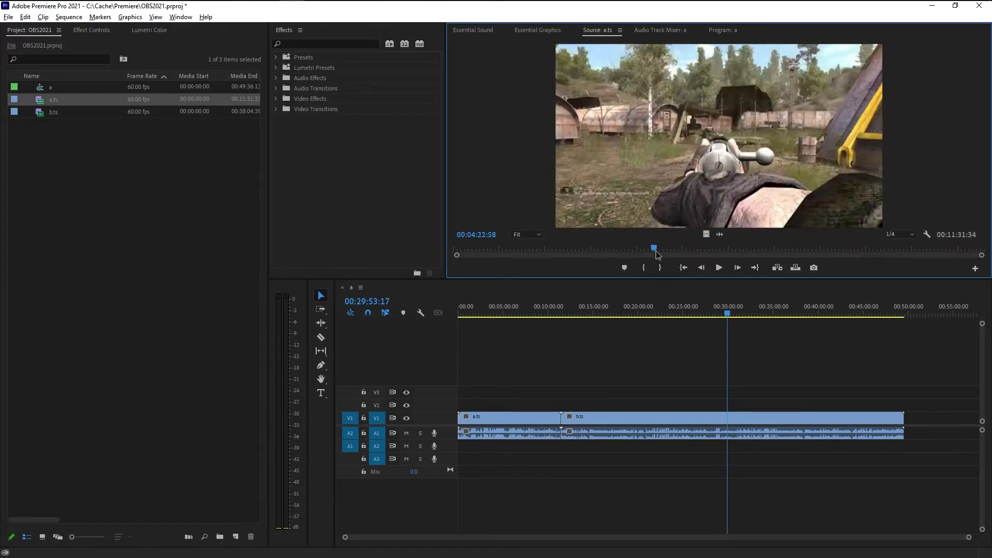
left_click_drag(655, 250, 804, 250)
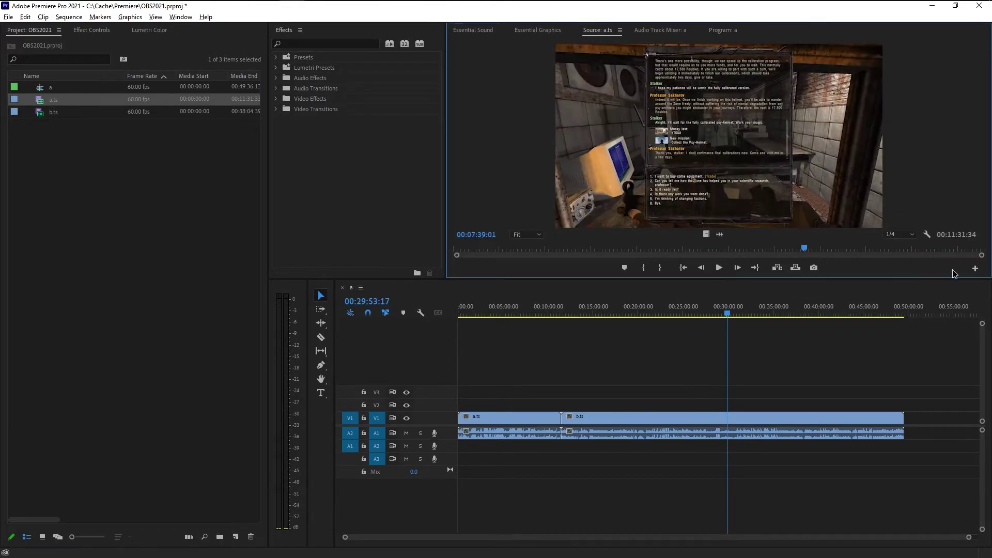
left_click(975, 269)
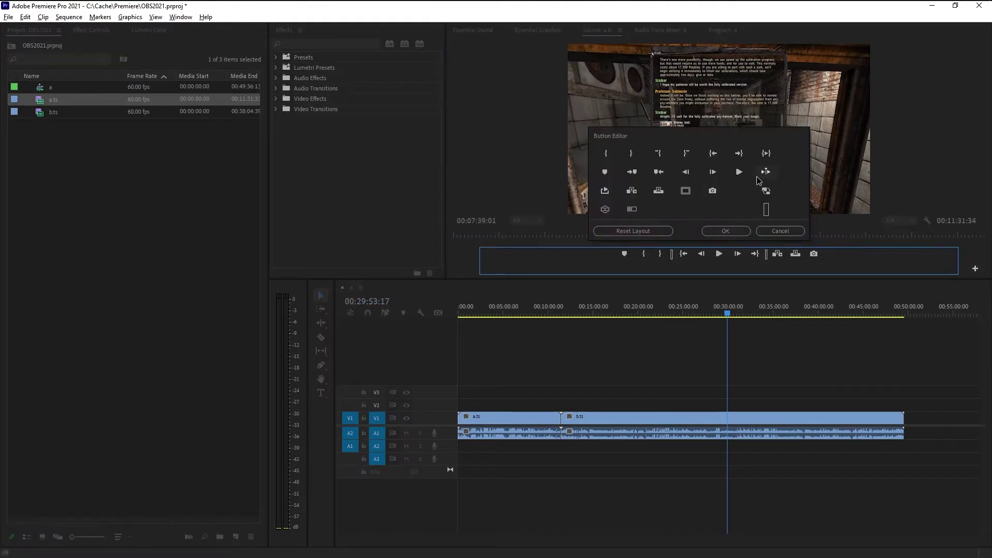
left_click_drag(766, 191, 849, 254)
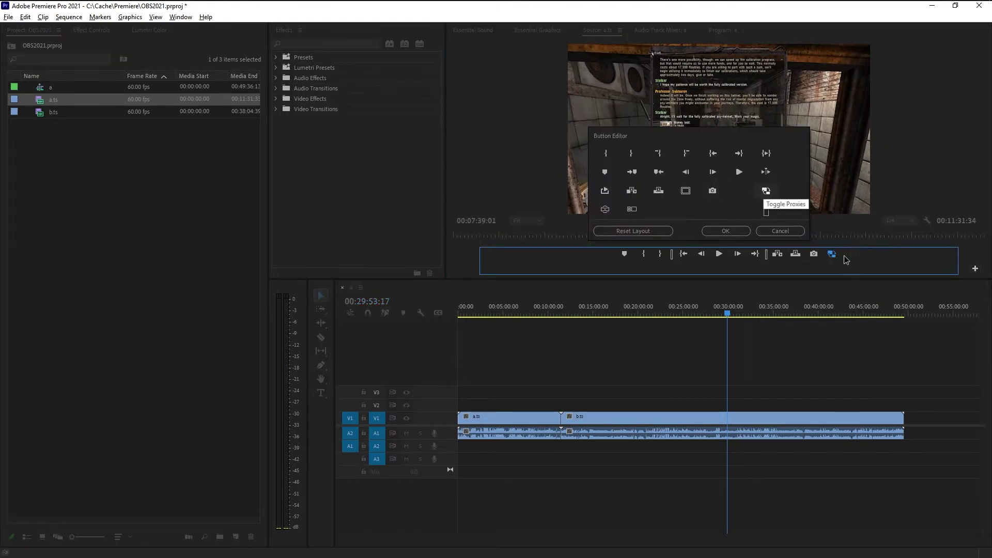
left_click(745, 232)
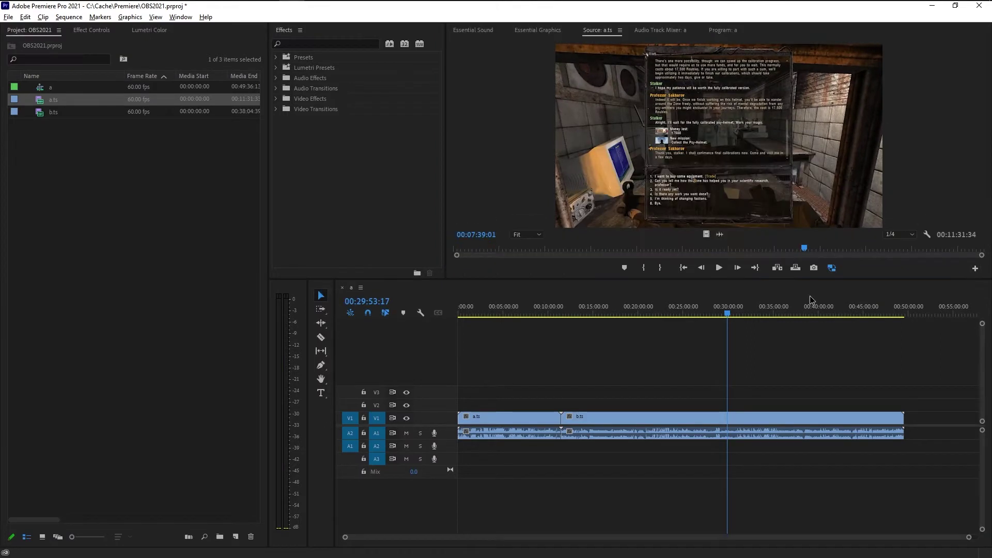
Disable proxies from the Source monitor and compare the proxy toggle's state in the Source and Program monitors.
left_click(832, 269)
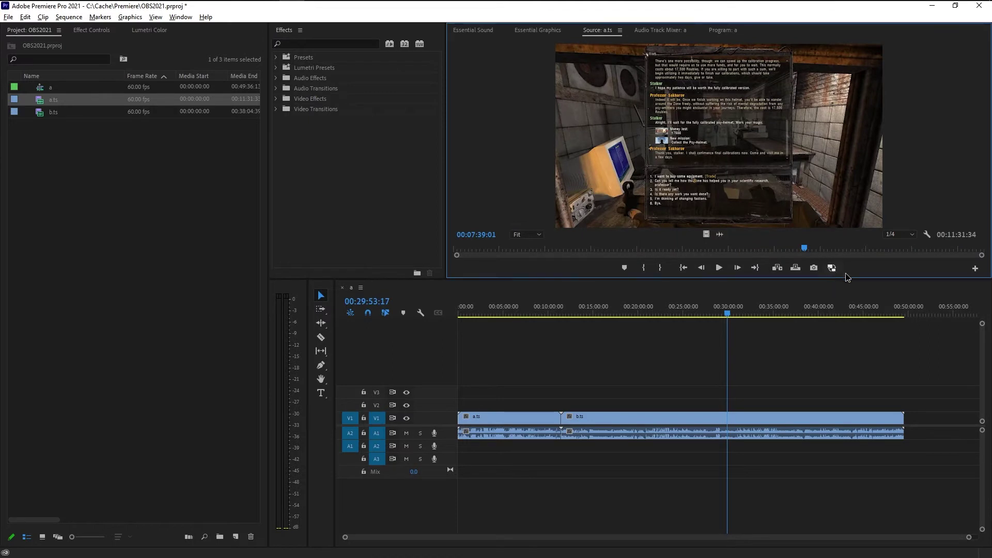
left_click(722, 31)
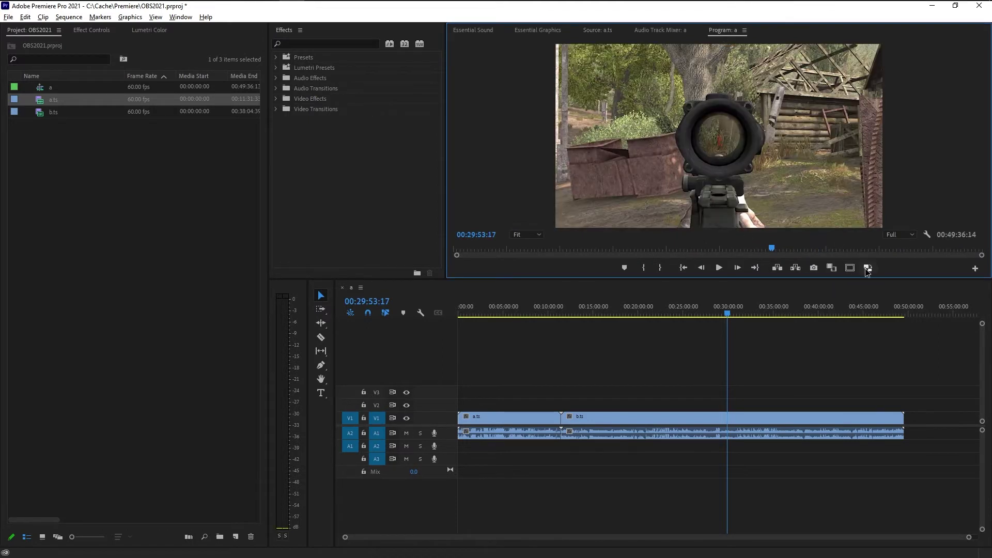
left_click(598, 30)
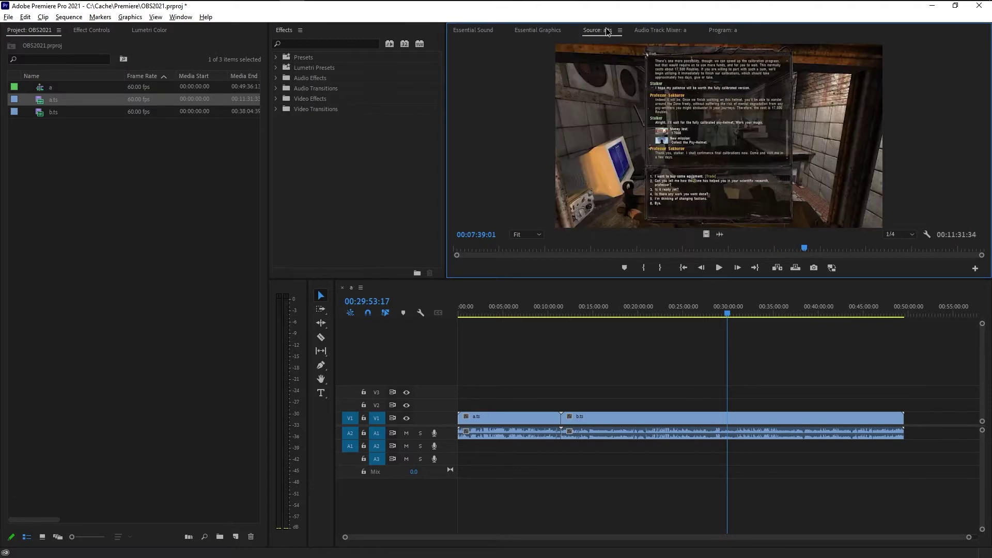
left_click(722, 31)
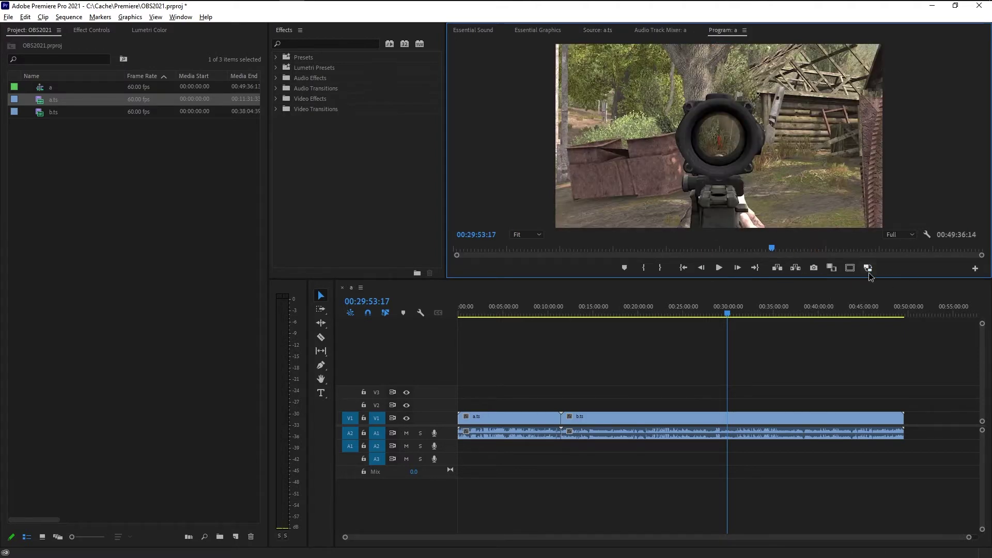
Seek to widely spaced points along the sequence with proxies disabled to test the preview's response time.
left_click(810, 301)
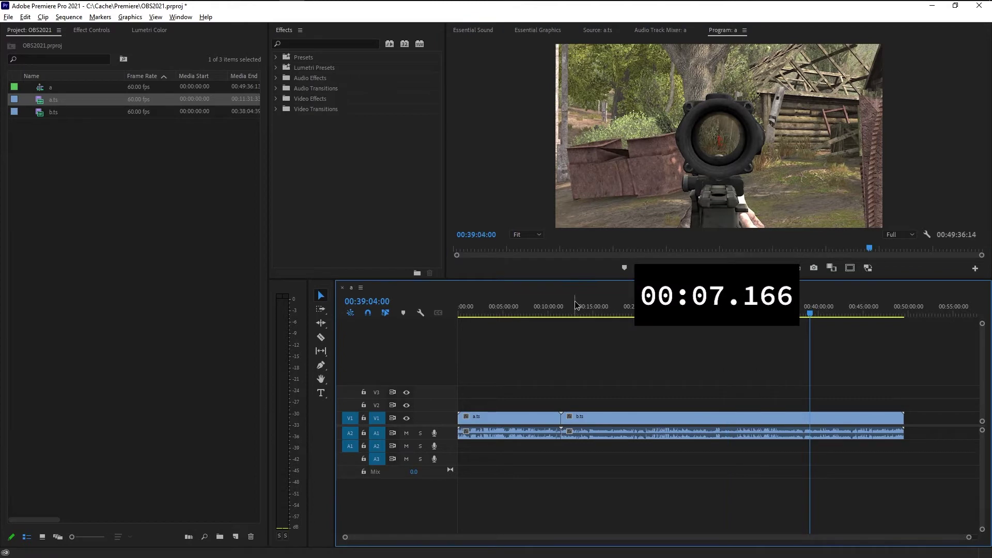
left_click(830, 312)
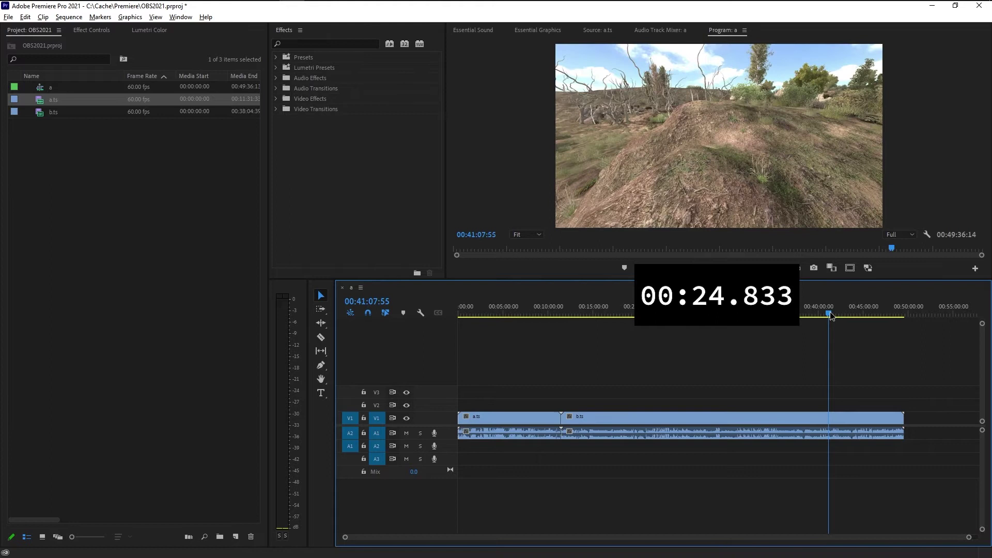
left_click(630, 309)
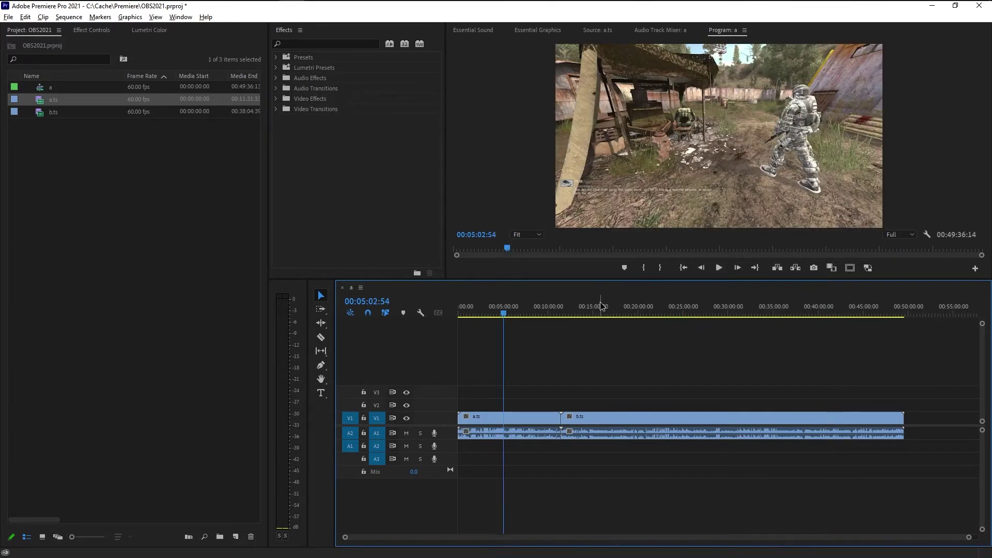
left_click(601, 308)
left_click(664, 312)
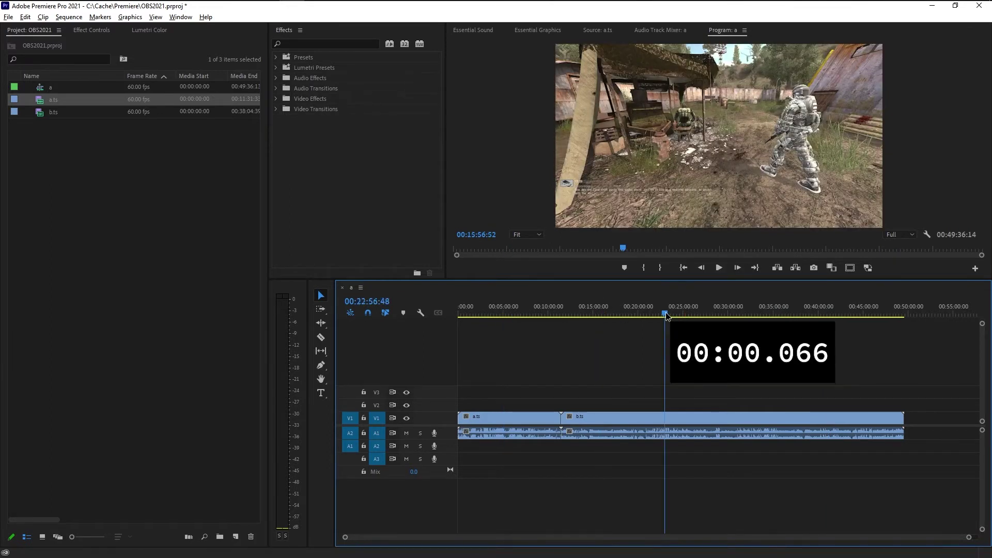
Enable proxies for the Program monitor and scrub the sequence to compare its preview response with seeking without proxies.
left_click(786, 312)
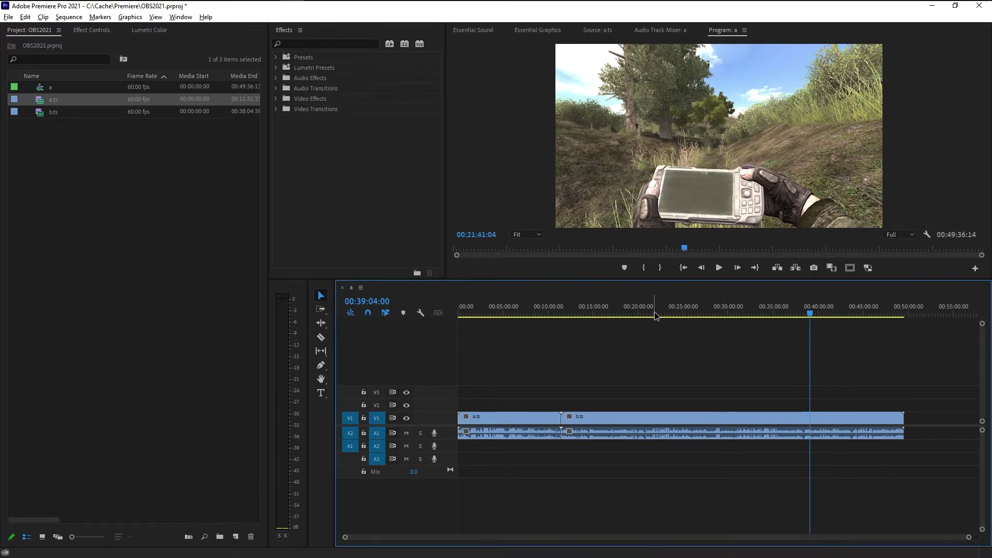
left_click_drag(727, 312, 860, 298)
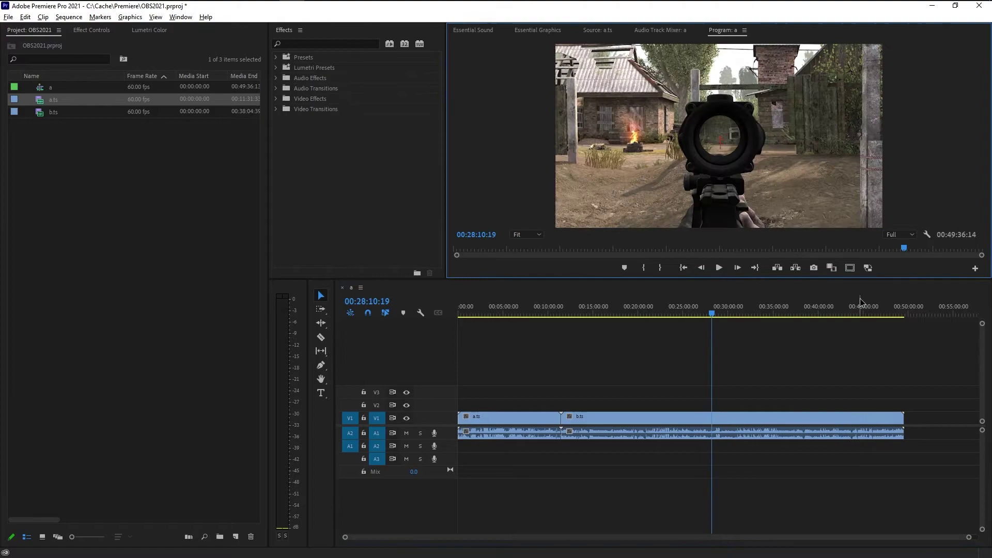
left_click(867, 272)
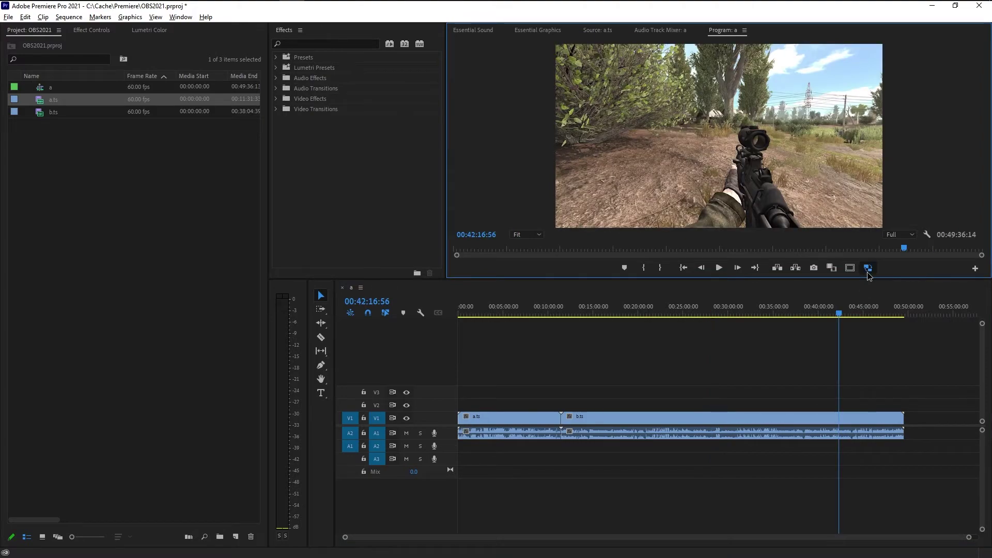
left_click_drag(734, 244, 900, 282)
Show a.ts in the Source monitor, maximize that monitor's frame, and scrub the clip to 00:04:08:37.
left_click(597, 29)
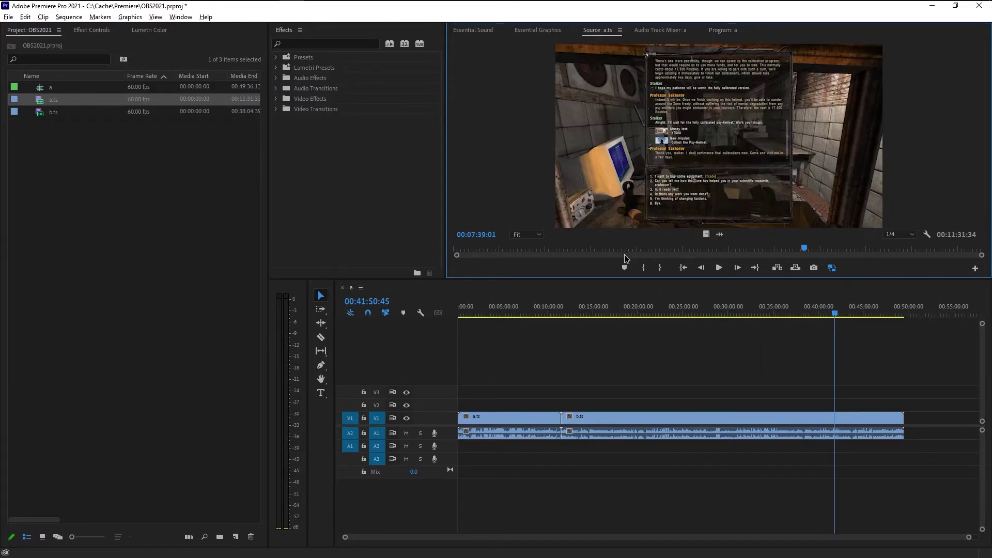
left_click_drag(624, 256, 768, 253)
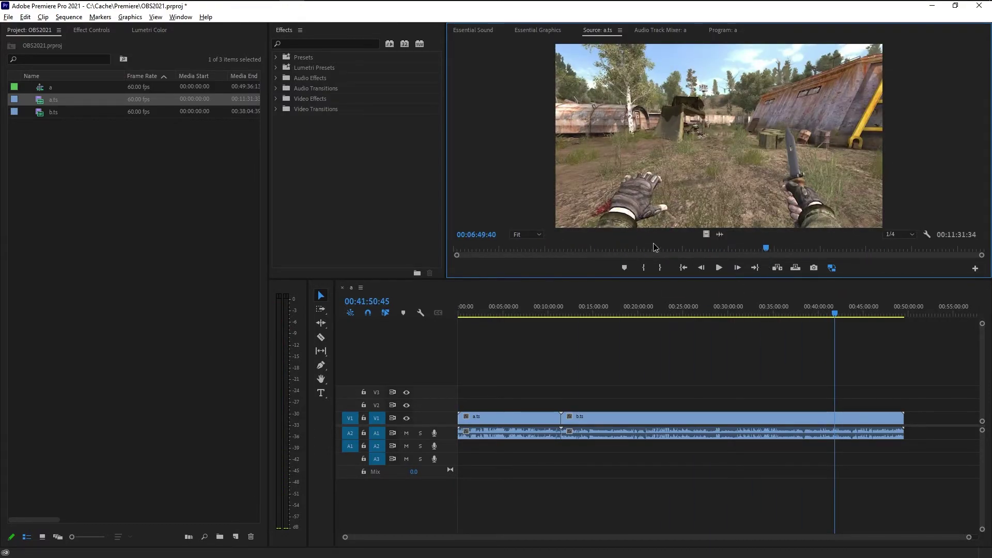
key("grave")
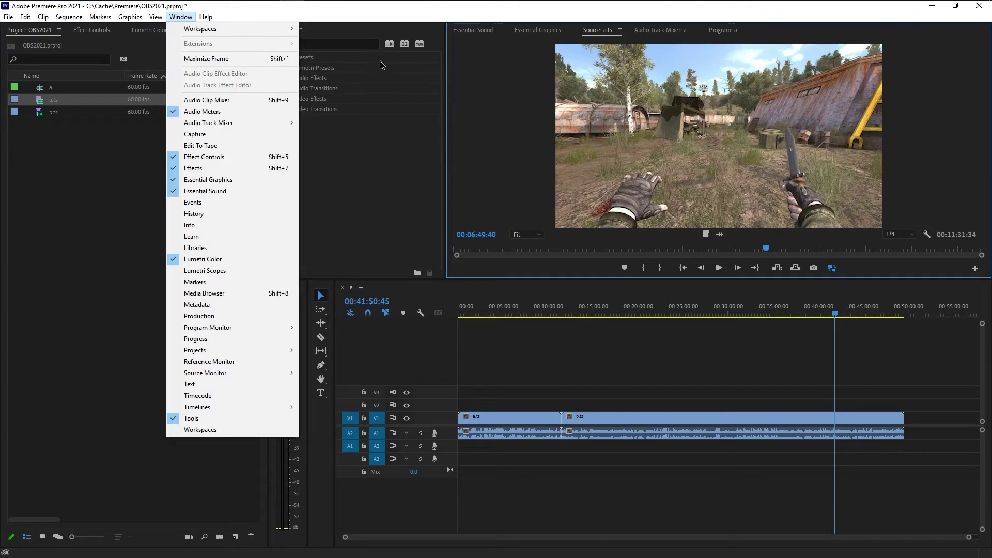
left_click(393, 169)
left_click(498, 124)
left_click(192, 17)
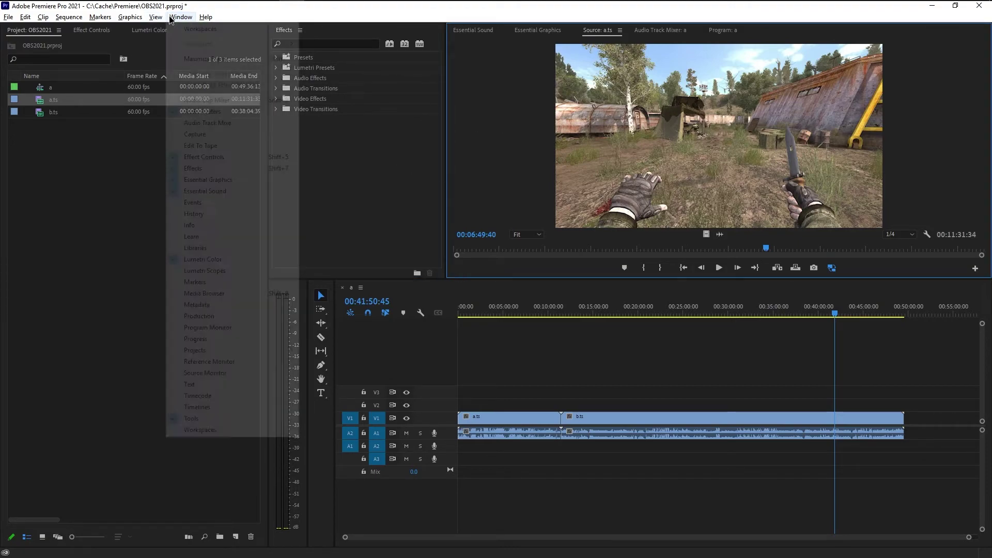
left_click(213, 58)
left_click_drag(585, 519, 358, 522)
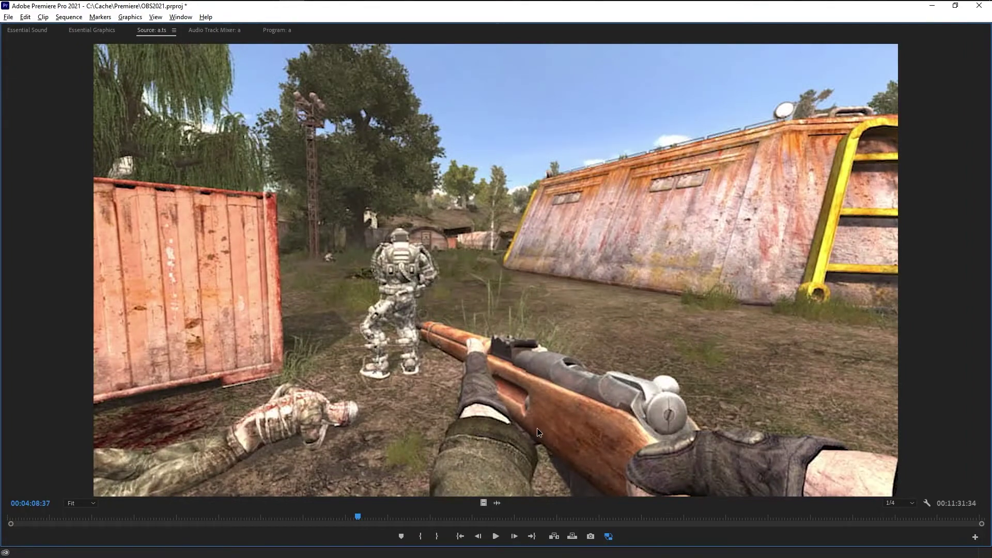
Set the Source monitor's playback resolution to Full, scrub a.ts to inspect the proxy image, and restore the frame's normal size.
left_click(902, 504)
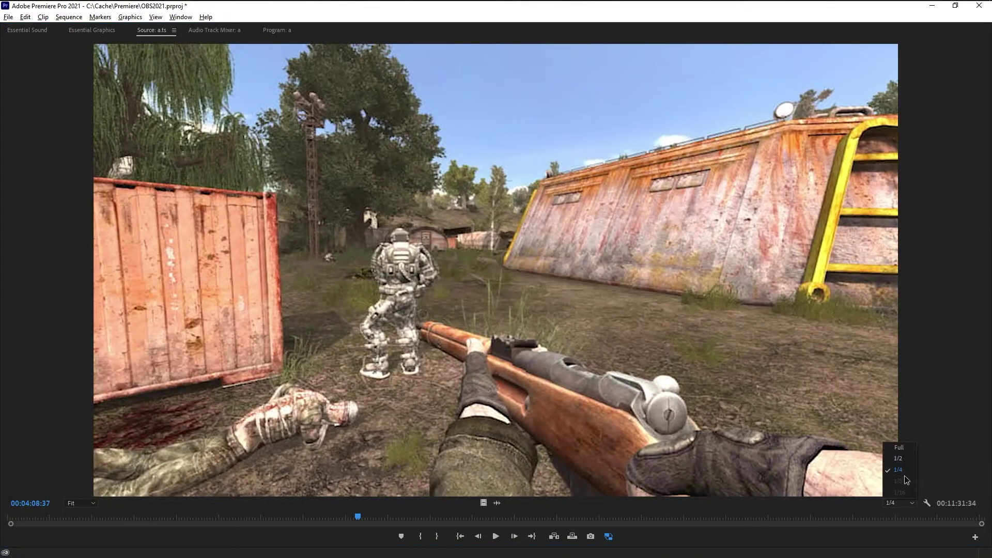
left_click(902, 448)
left_click(315, 518)
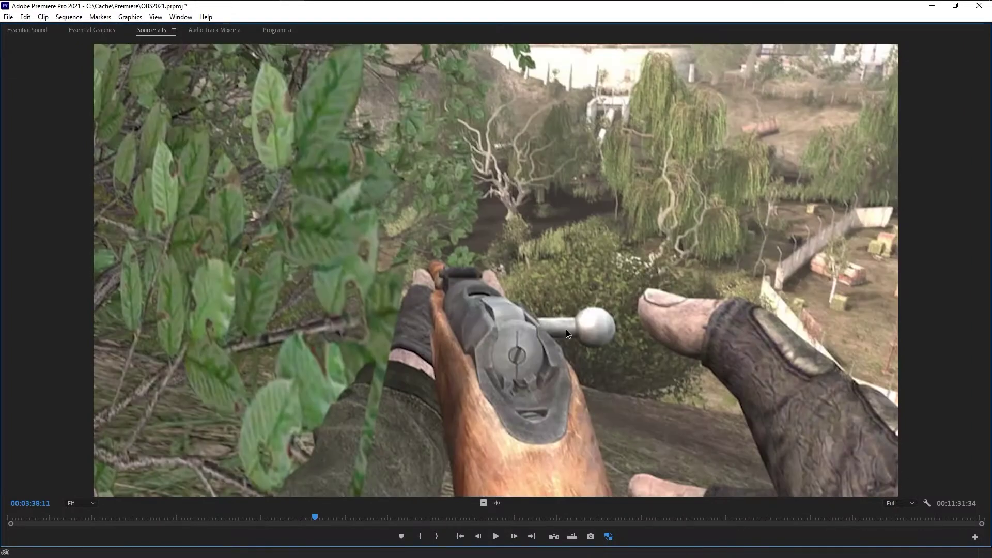
left_click_drag(655, 517, 494, 516)
key("grave")
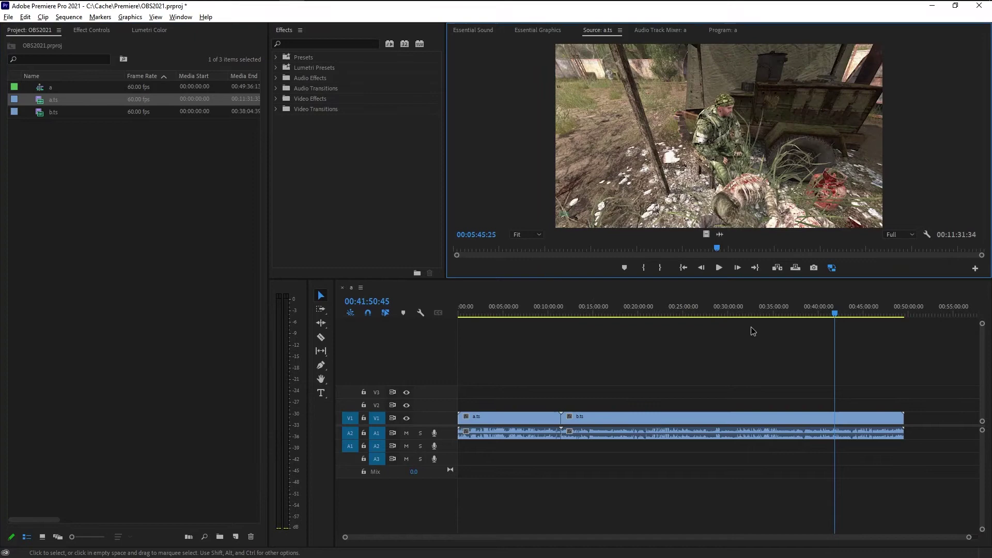
Mark a short in/out range near the start of the sequence, from 00:00:25:20 and lasting 00:00:04:51.
left_click_drag(751, 312, 459, 312)
key("i")
left_click(464, 308)
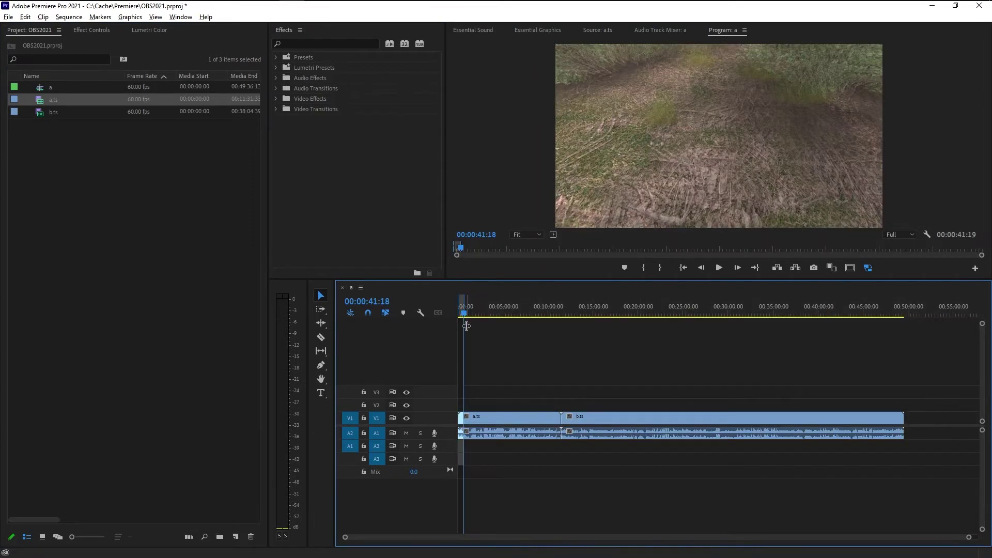
key("equal")
key("equal")
left_click(475, 307)
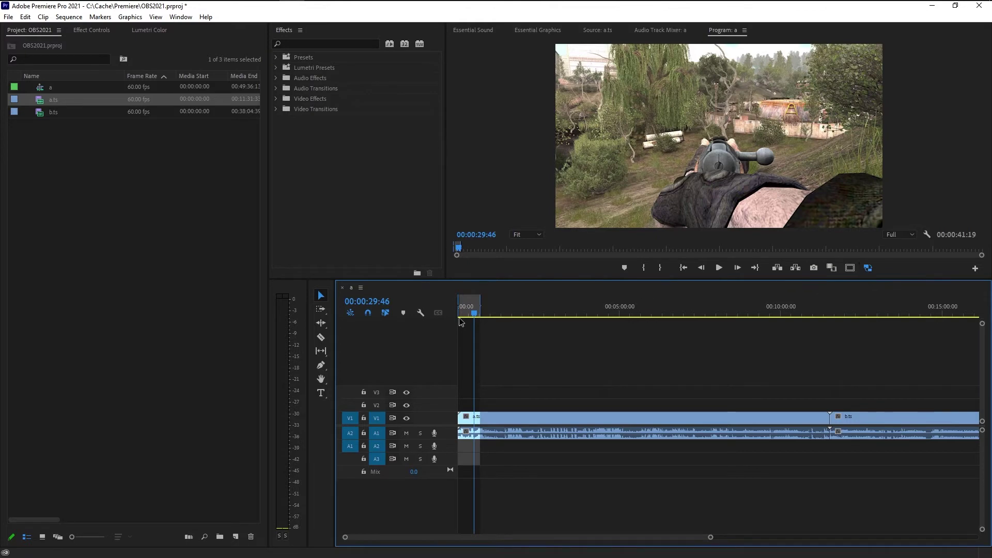
left_click(466, 312)
left_click_drag(469, 313, 466, 313)
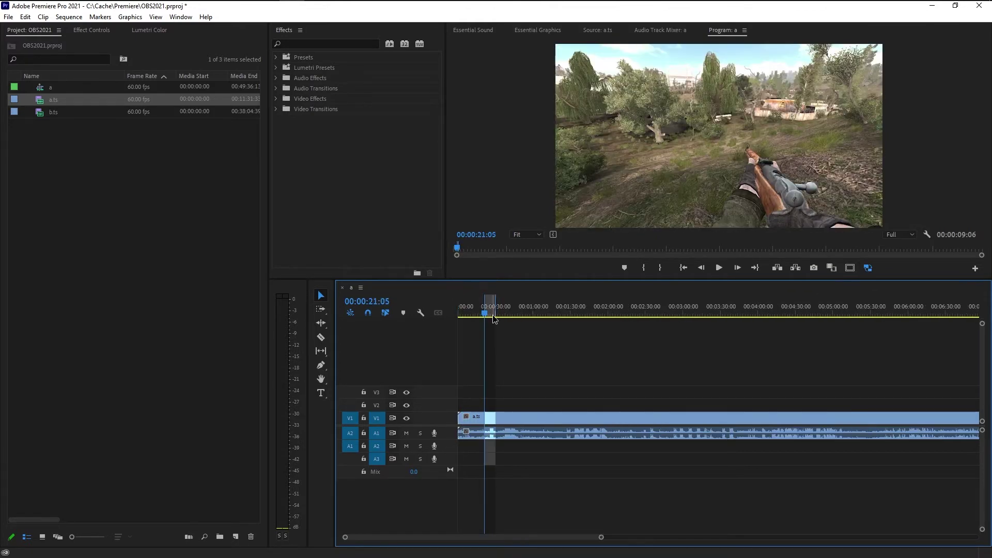
scroll(489, 320, "up", 4)
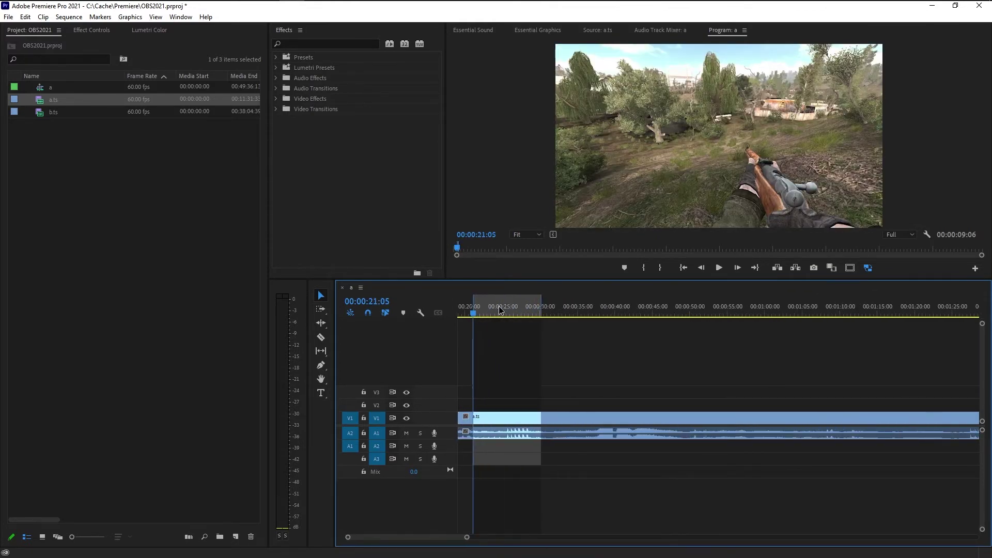
left_click(505, 312)
key("i")
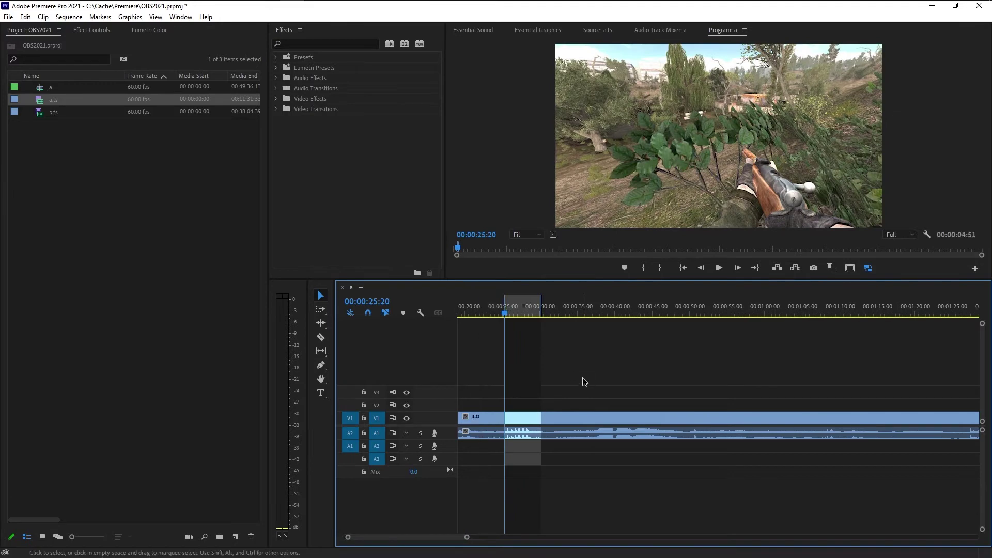
Export the marked range in H.264 format, once without proxies as a.mp4 and once with Use Proxies enabled as a_1.mp4.
key("ctrl+m")
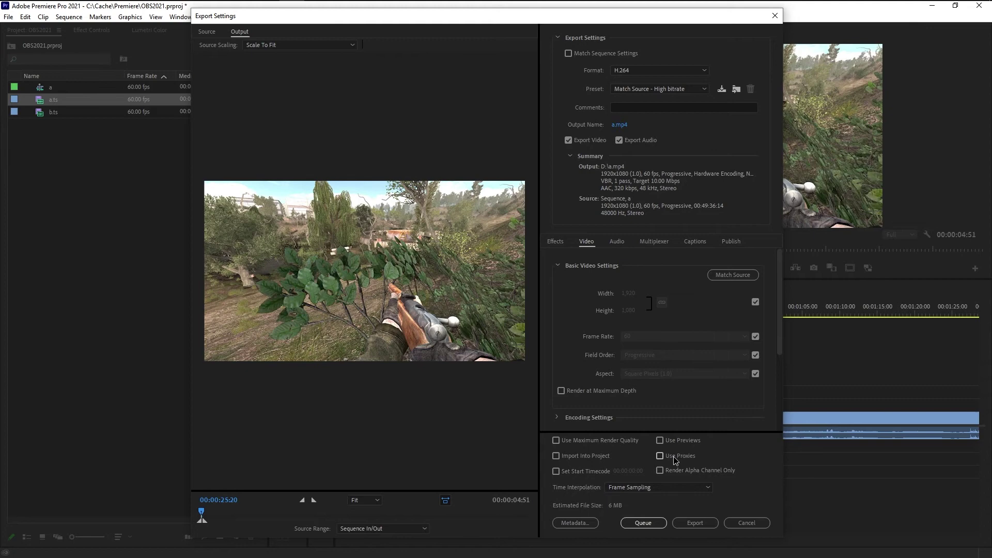
left_click(693, 524)
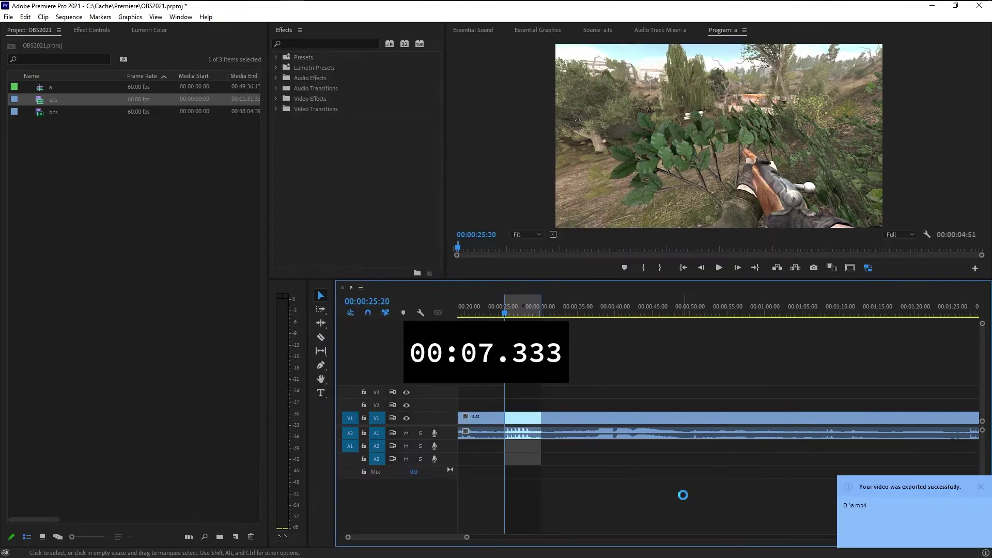
left_click(676, 457)
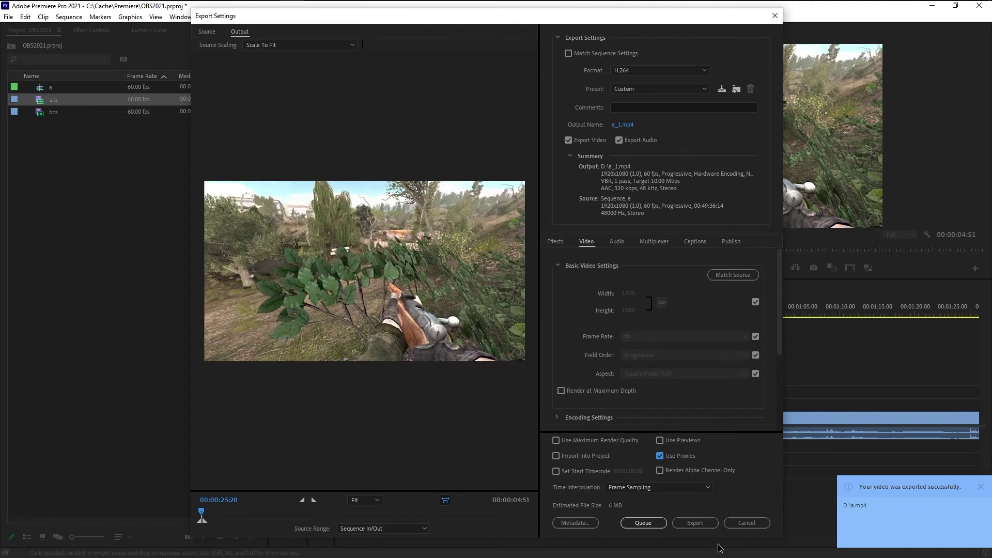
left_click(698, 523)
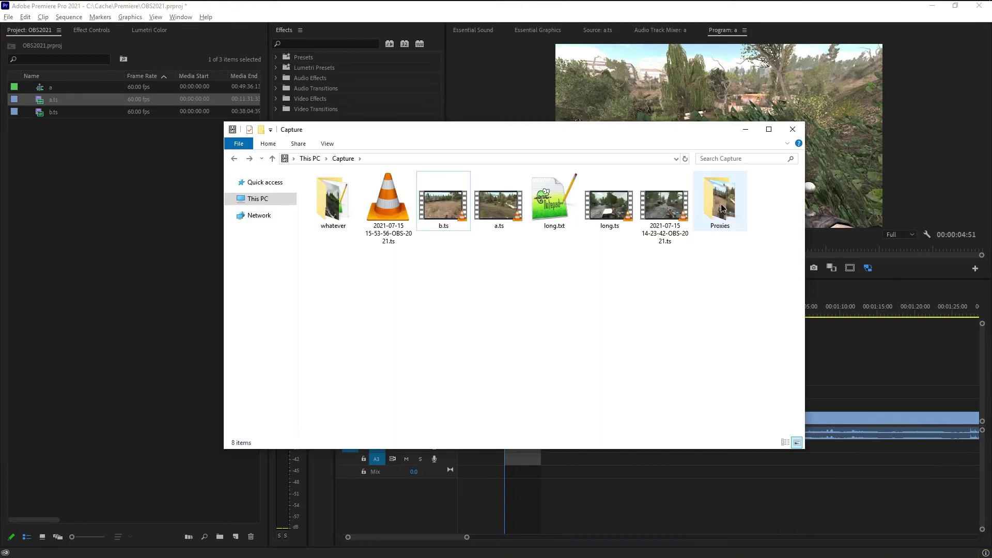
Check the file sizes of the original recordings a.ts and b.ts in the Capture folder in File Explorer.
left_click(501, 207)
left_click(456, 209)
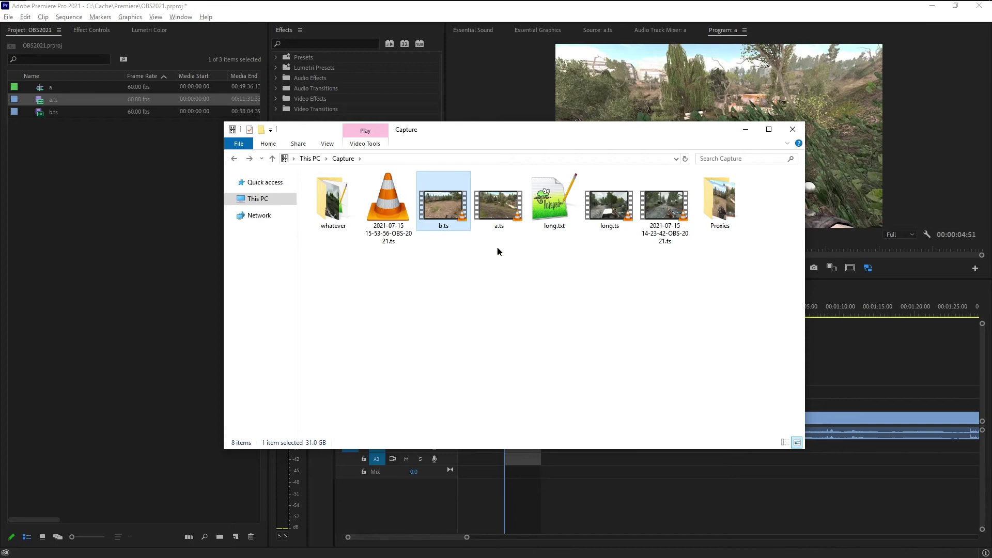
left_click_drag(495, 248, 452, 206)
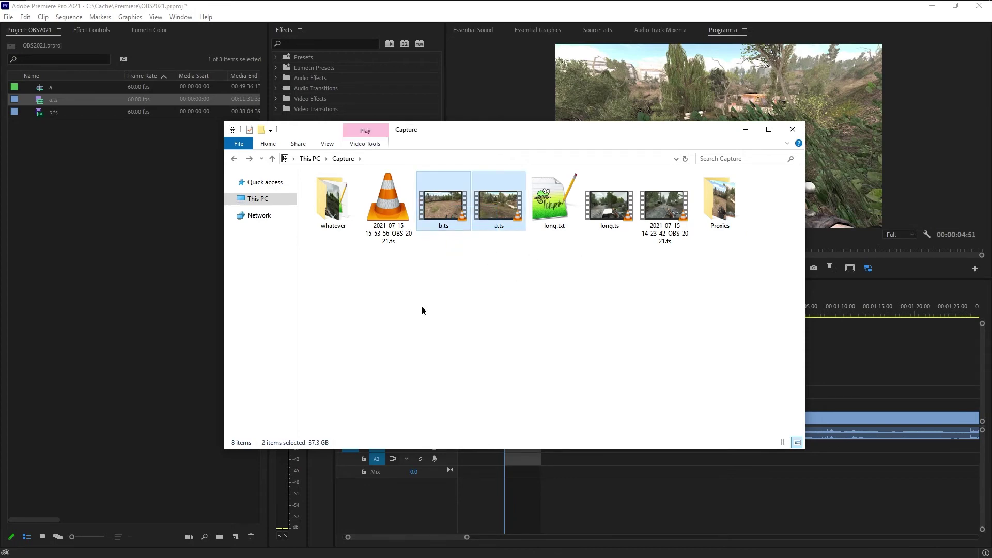
Check the file sizes of a_Proxy.mov and b_Proxy.mov in the Proxies folder, individually and together.
double_click(718, 206)
left_click_drag(431, 245, 284, 161)
left_click(394, 191)
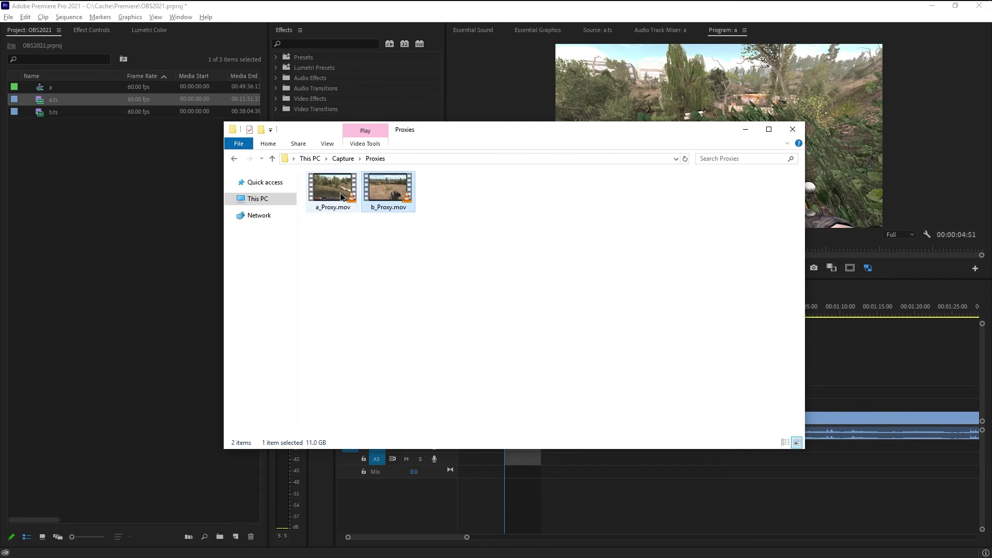
left_click(335, 190)
left_click(405, 200)
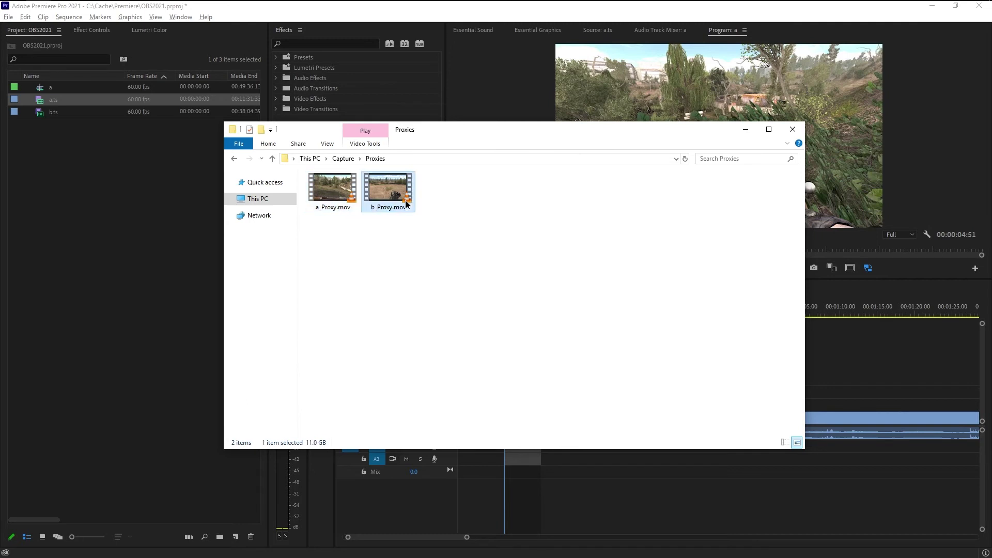
left_click_drag(422, 252, 283, 149)
Return to the Capture folder to compare the original recordings with the Proxies folder.
left_click(469, 245)
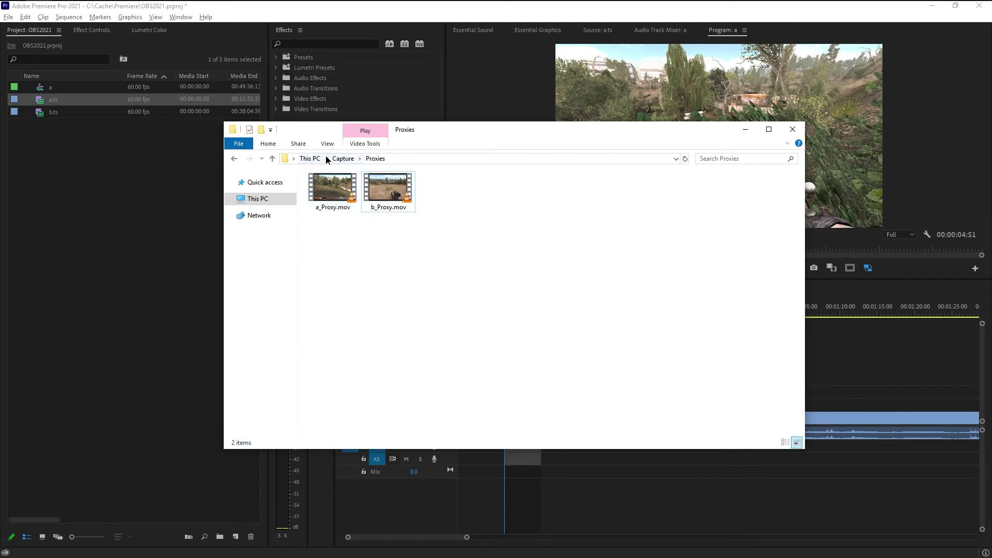
left_click(341, 162)
left_click_drag(495, 239, 438, 223)
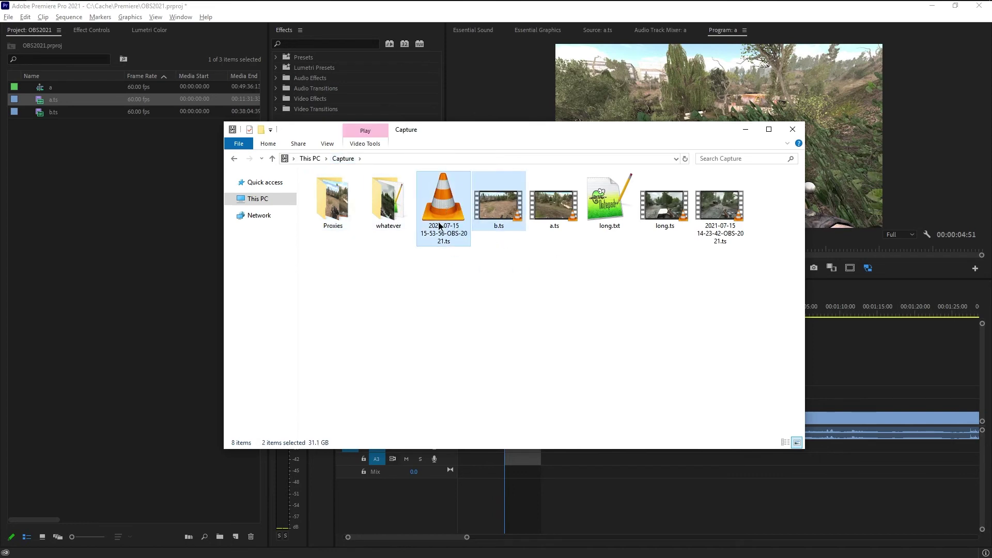
left_click(334, 204)
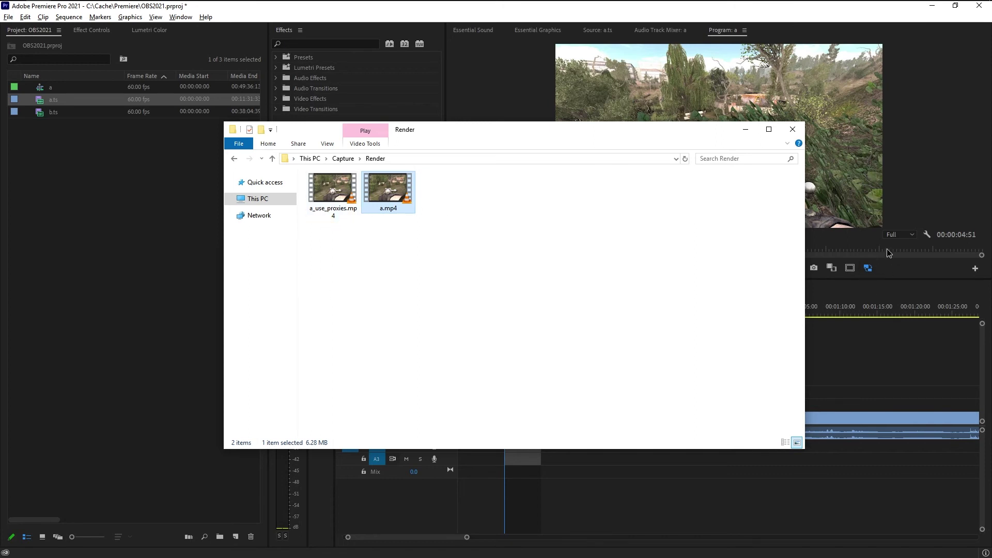
Play a.mp4 and a_use_proxies.mp4 full screen in VLC to compare their image quality, and return to Premiere Pro.
double_click(392, 193)
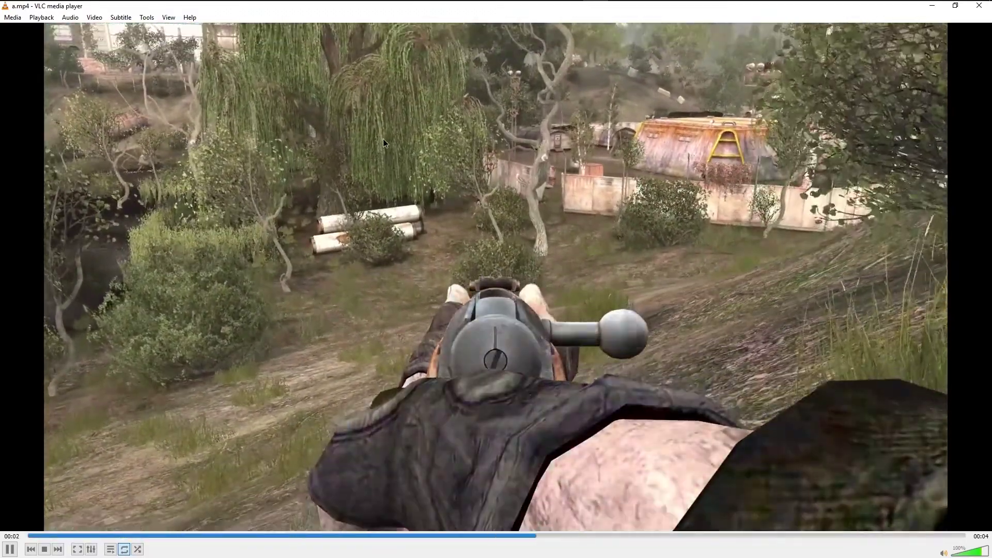
double_click(383, 138)
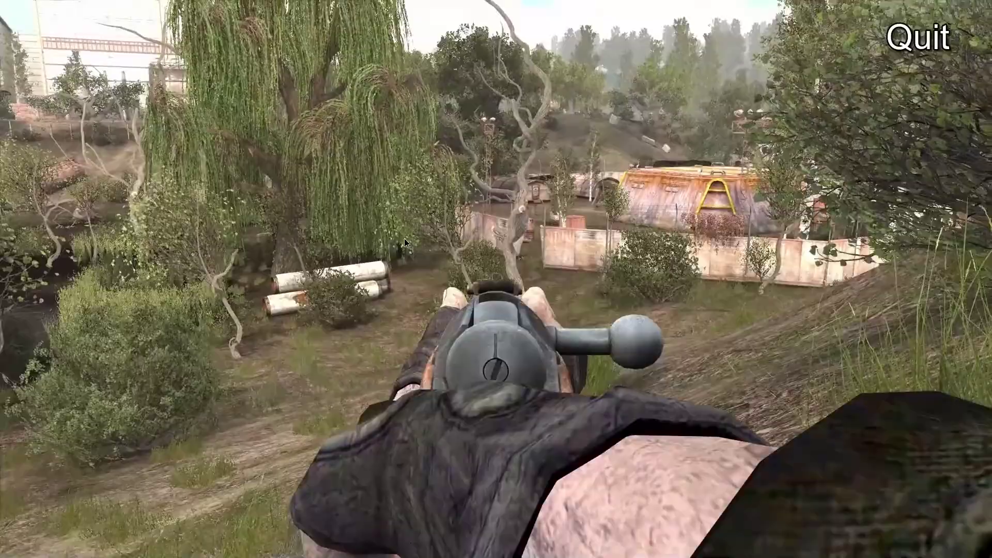
double_click(348, 197)
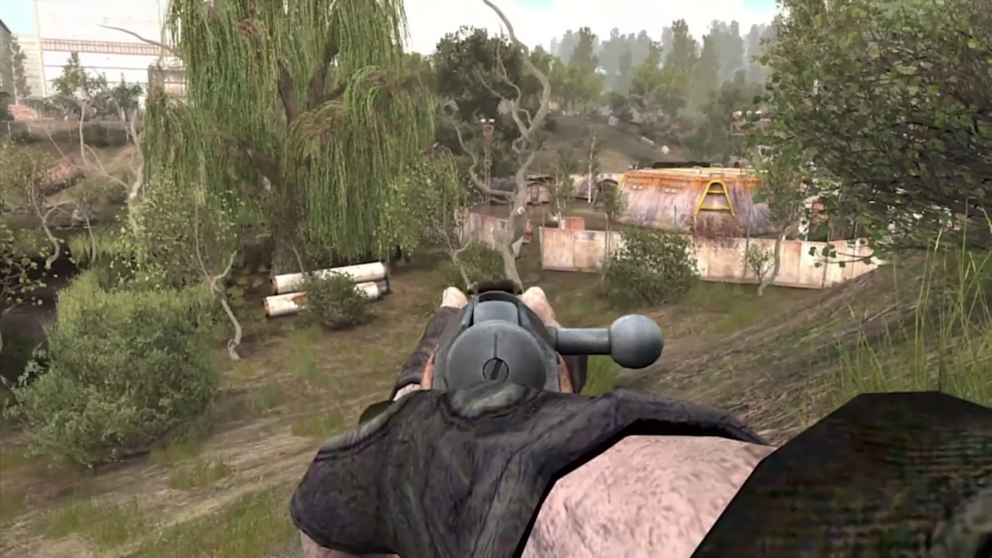
key("ctrl+q")
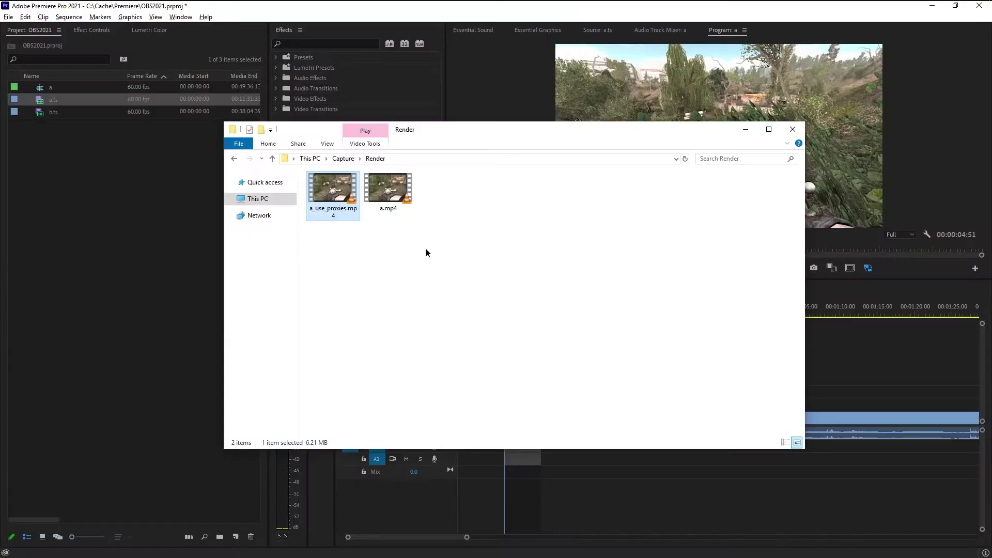
double_click(397, 204)
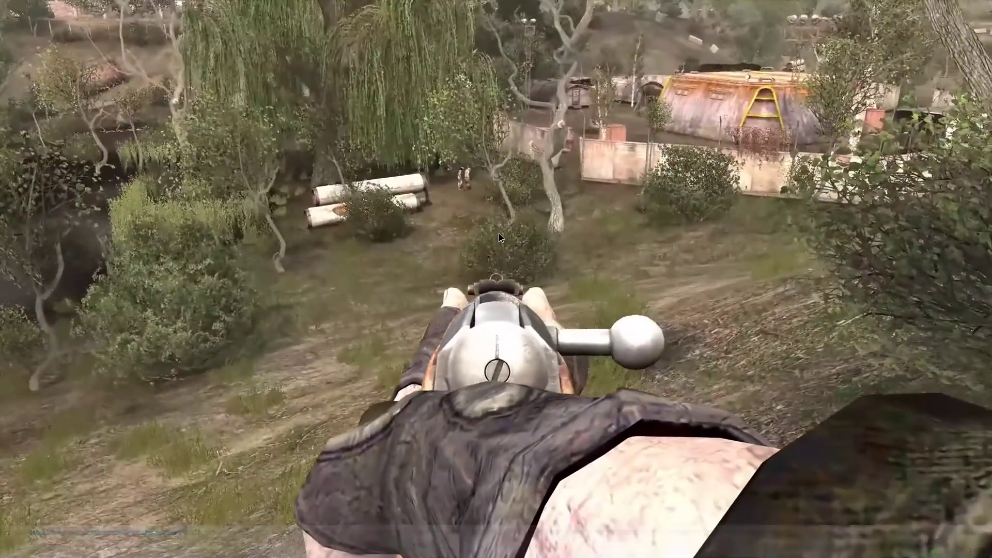
key("ctrl+q")
left_click(754, 7)
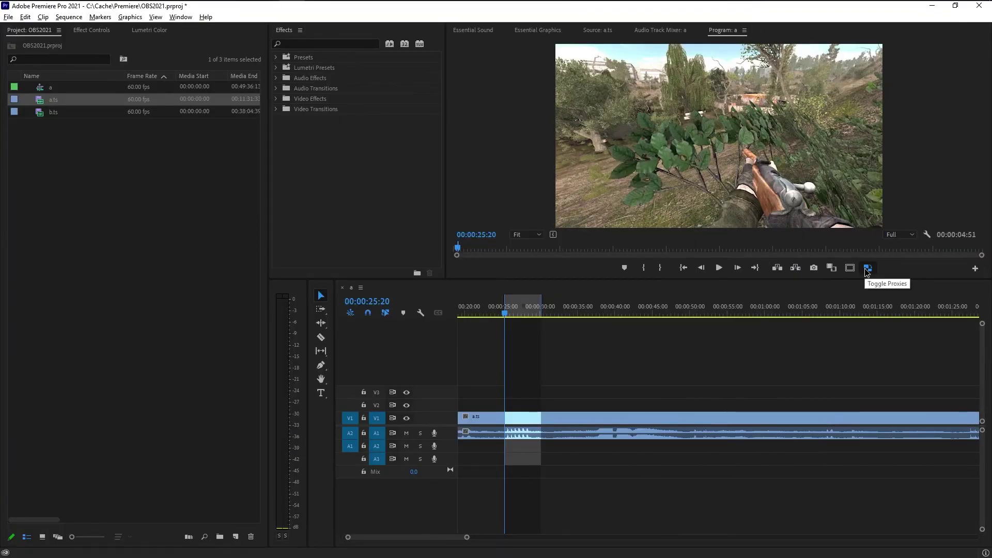
Scrub the sequence to 00:01:12:41 with proxies enabled to test the preview's response.
left_click_drag(504, 309, 875, 333)
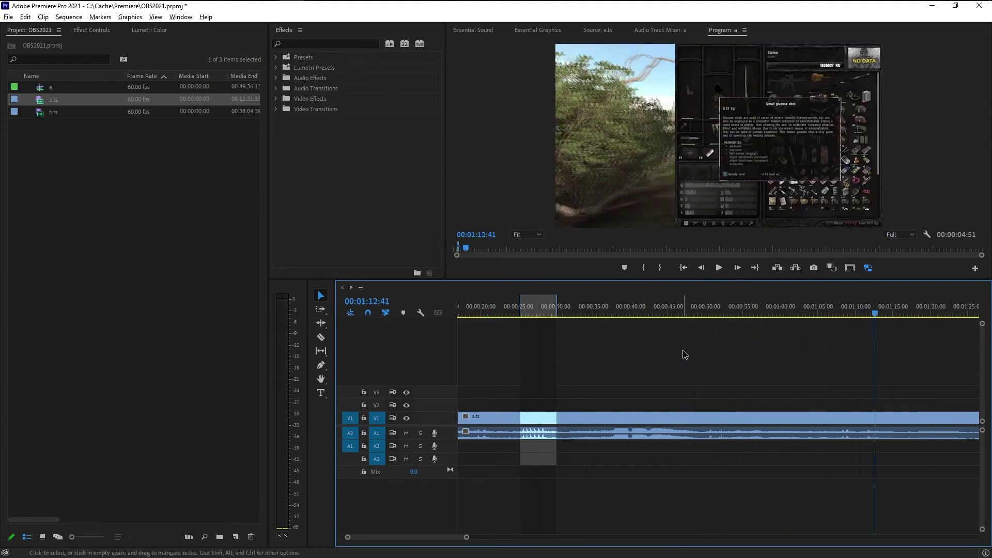
scroll(641, 368, "down", 5)
scroll(639, 371, "down", 4)
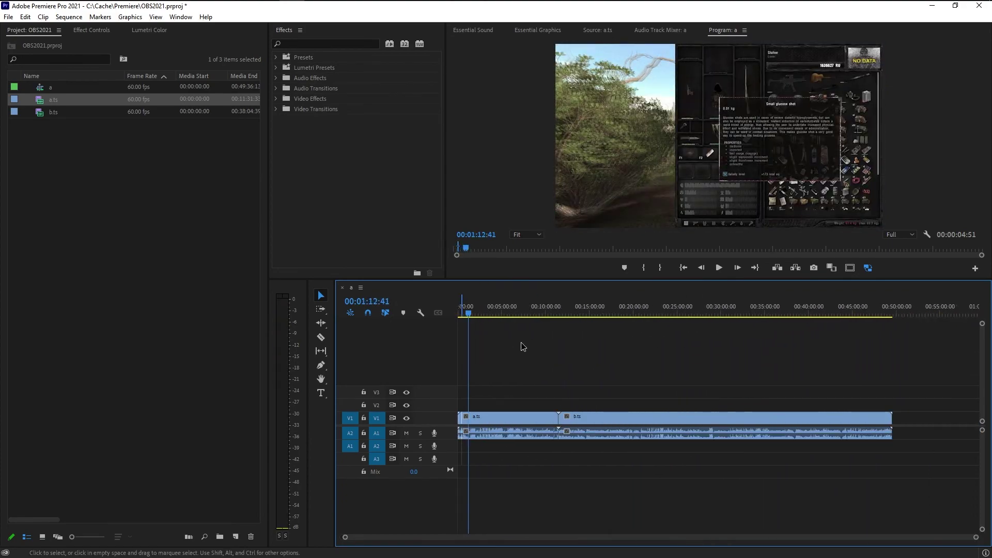